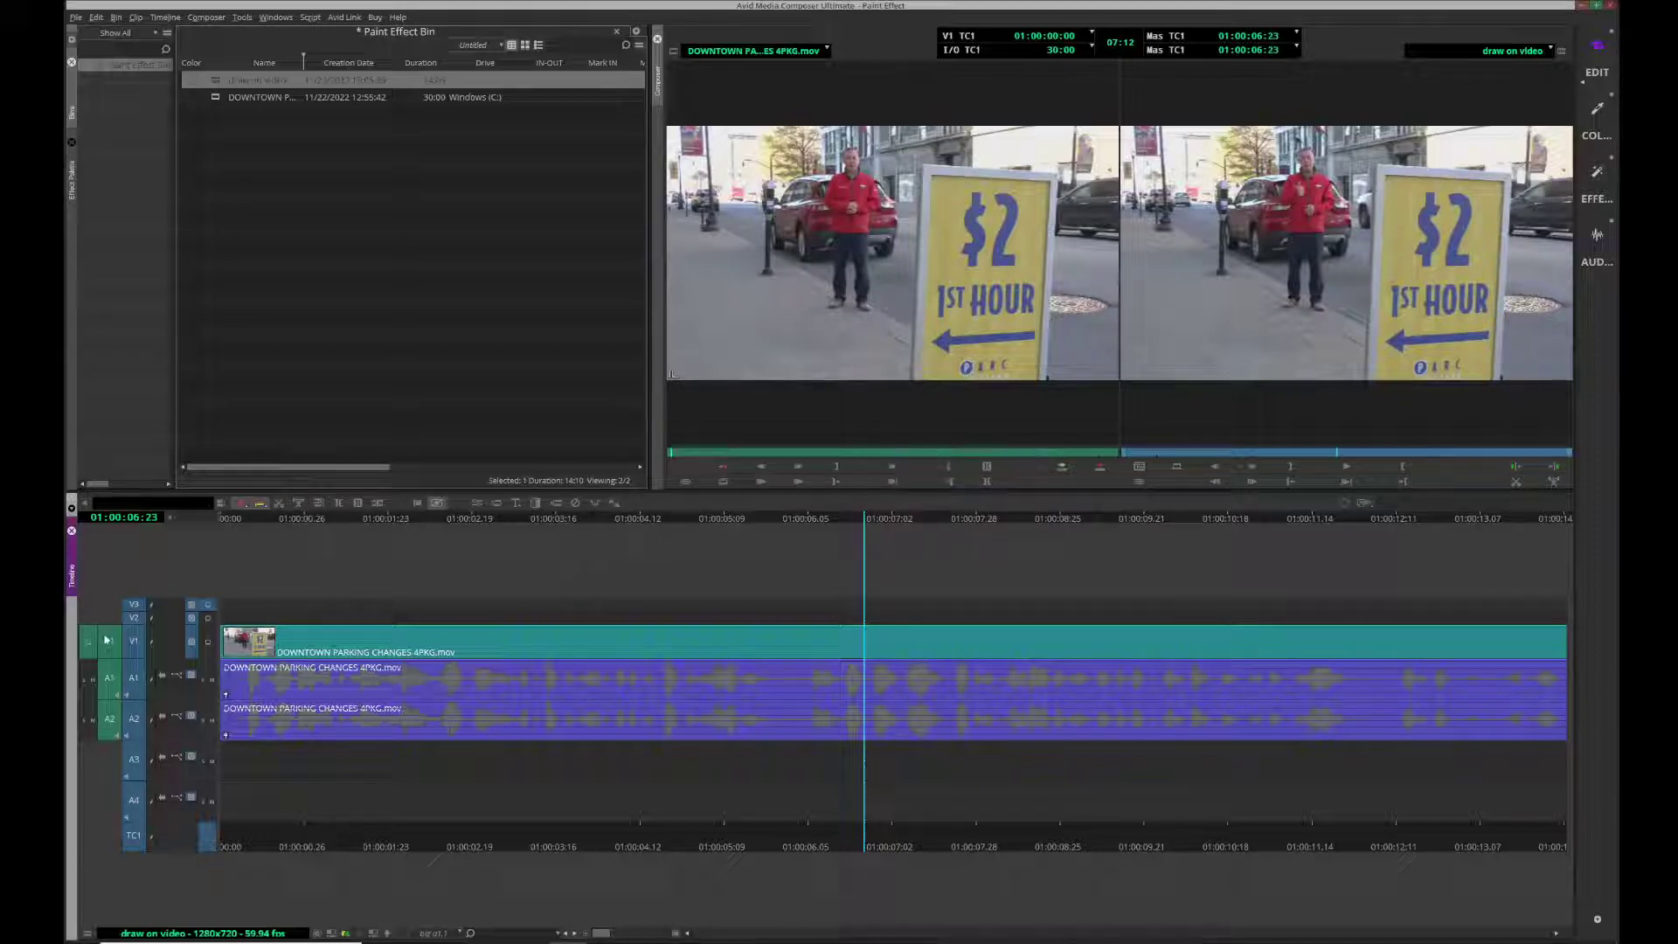
- Apply the Paint Effect from the Image category onto the empty V2 track
click(75, 169)
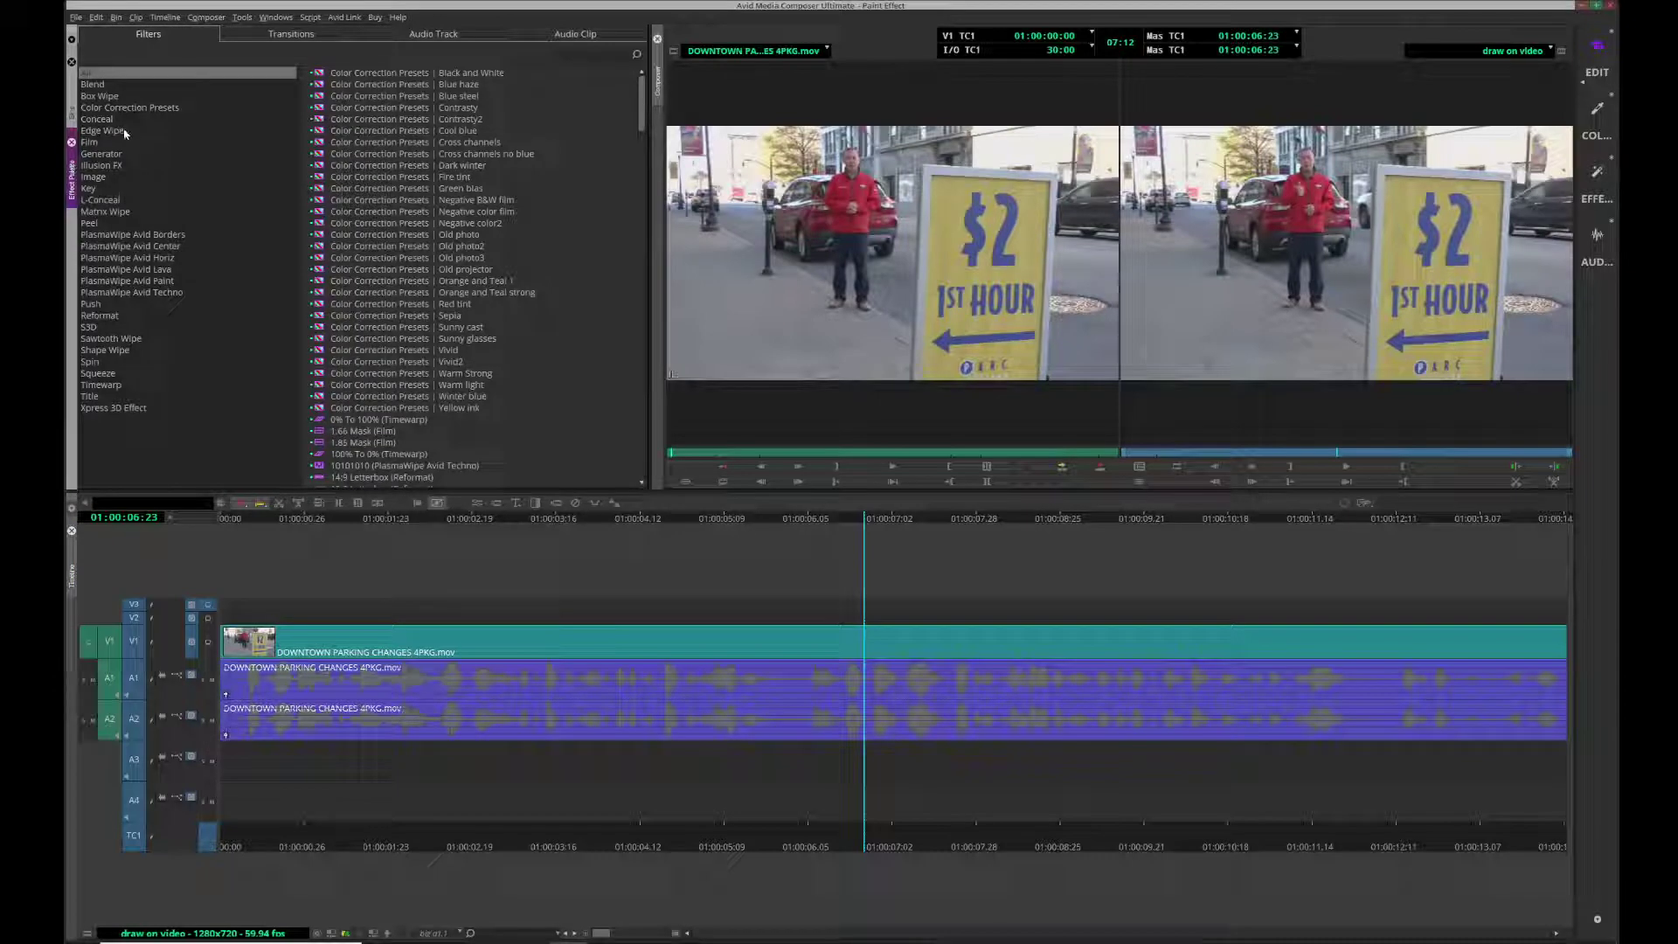
click(109, 179)
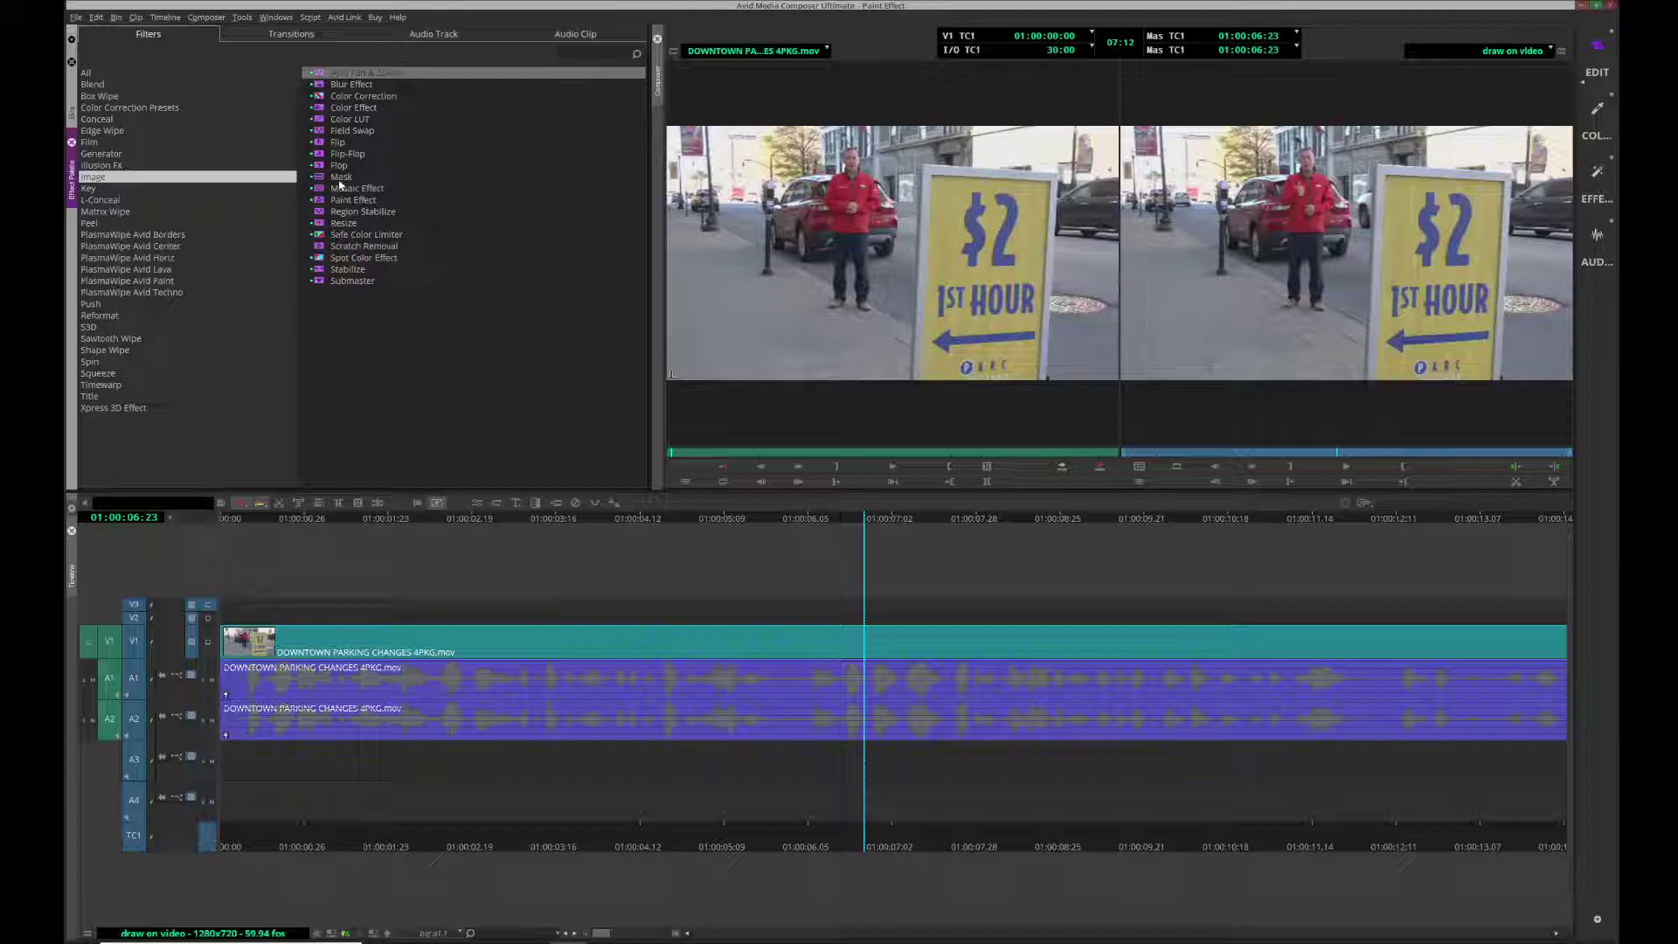
click(319, 201)
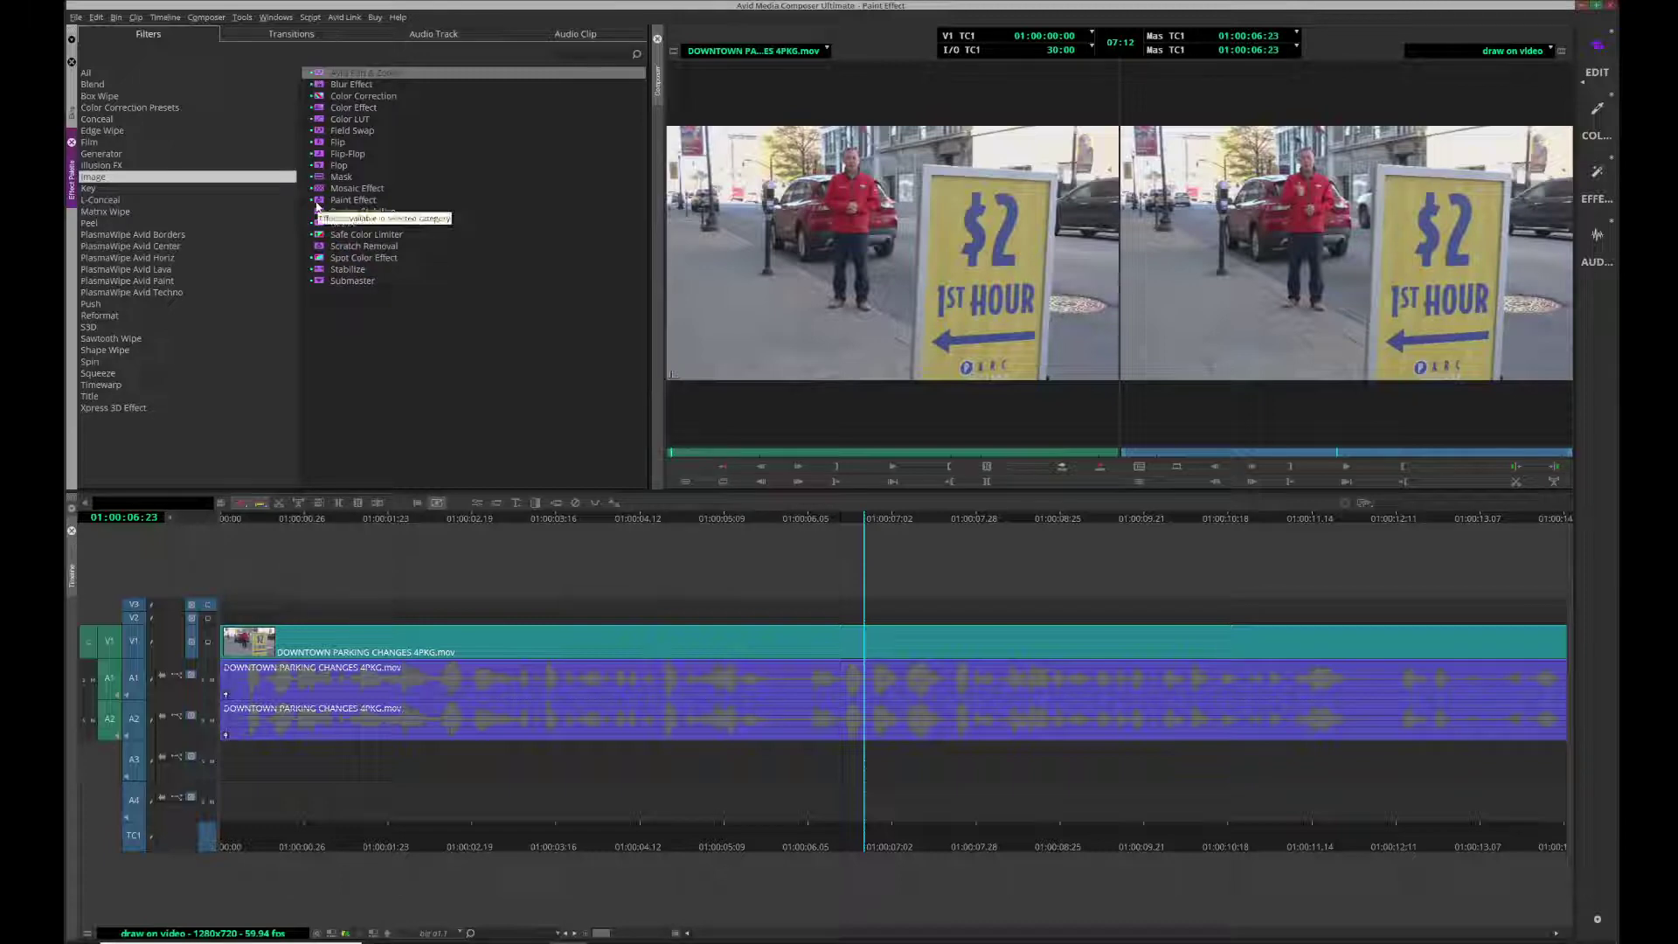
drag(612, 604, 644, 619)
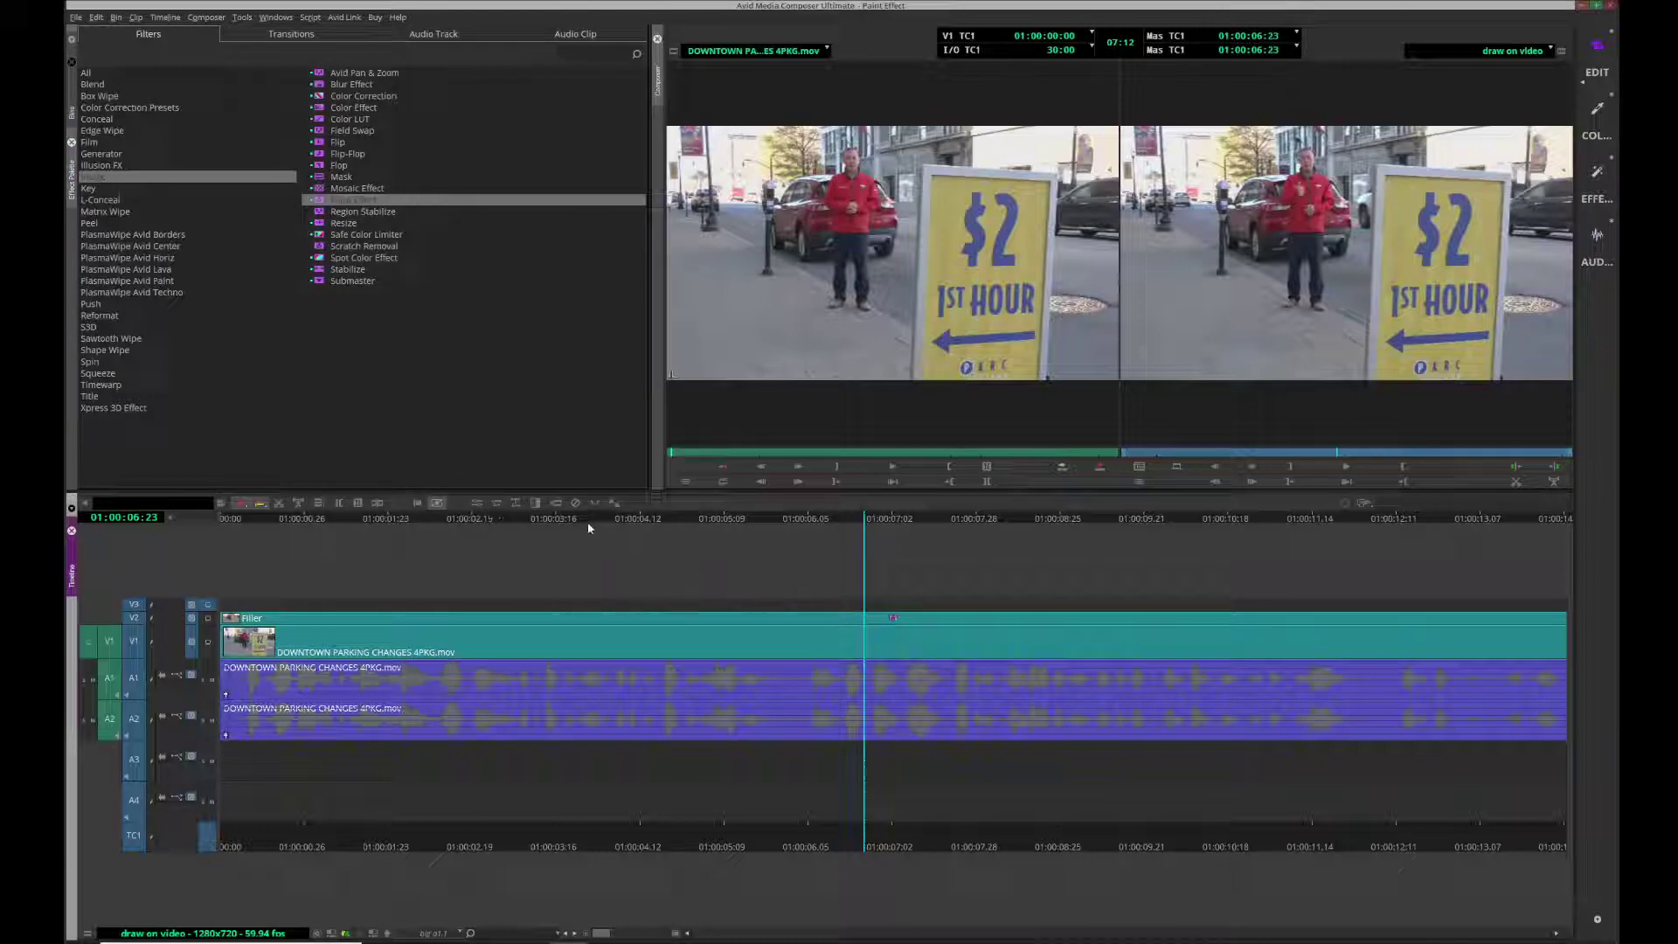
- Split the V2 effect at about 01:00:02:05 and delete the part before the split
drag(588, 527, 429, 531)
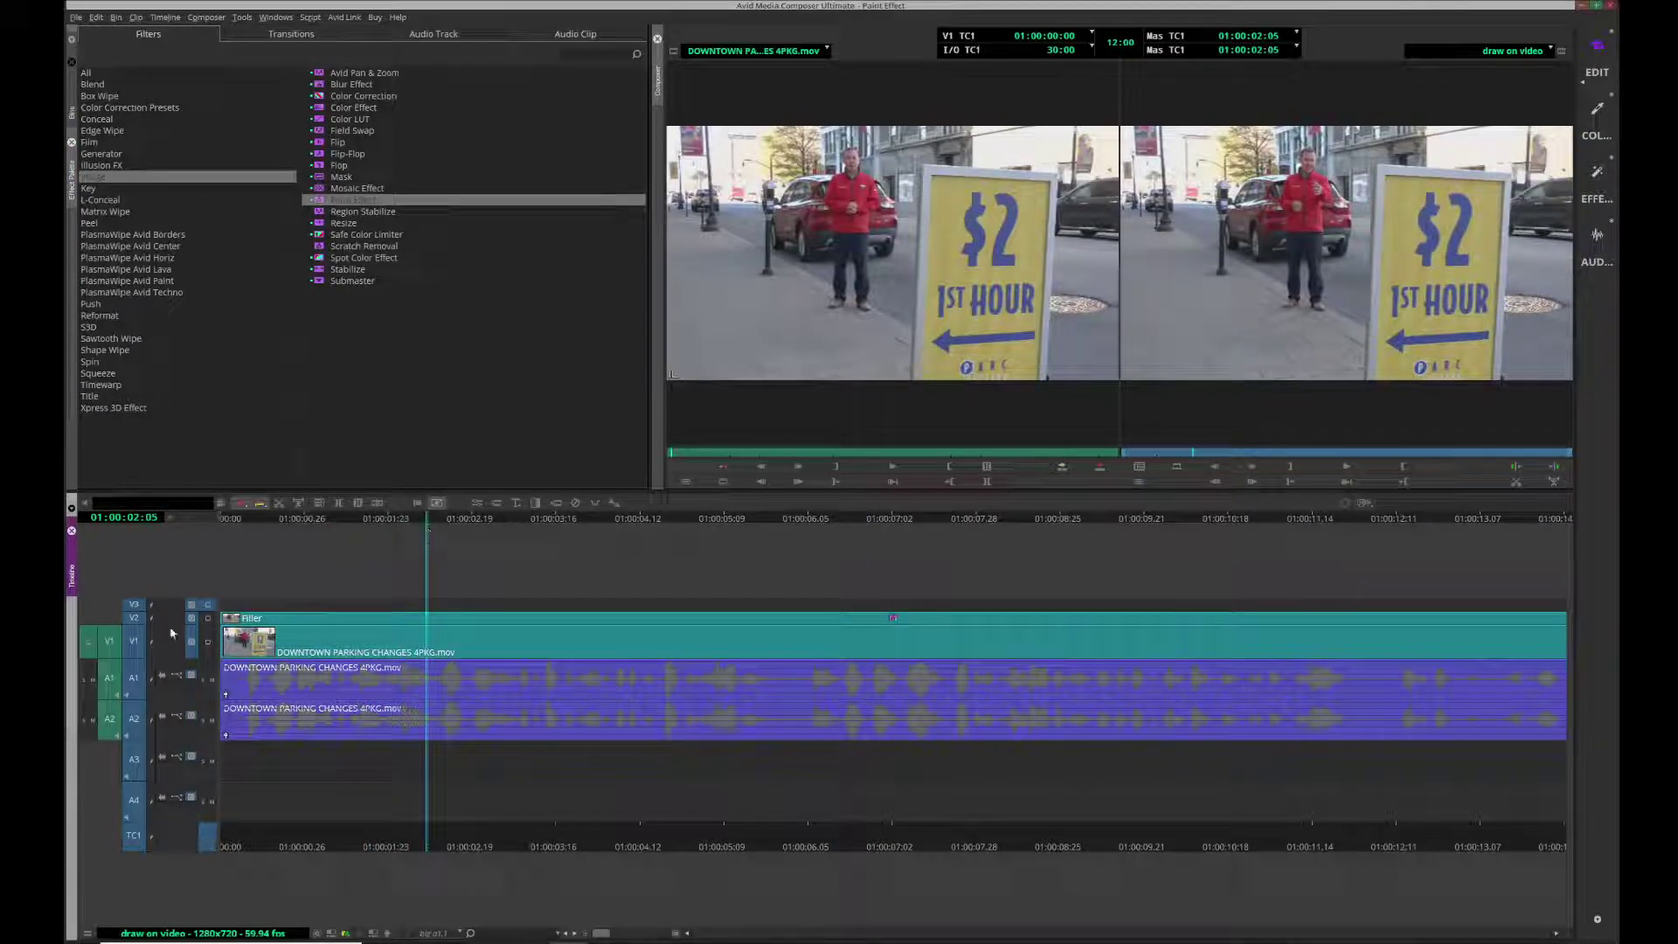
drag(136, 654, 133, 800)
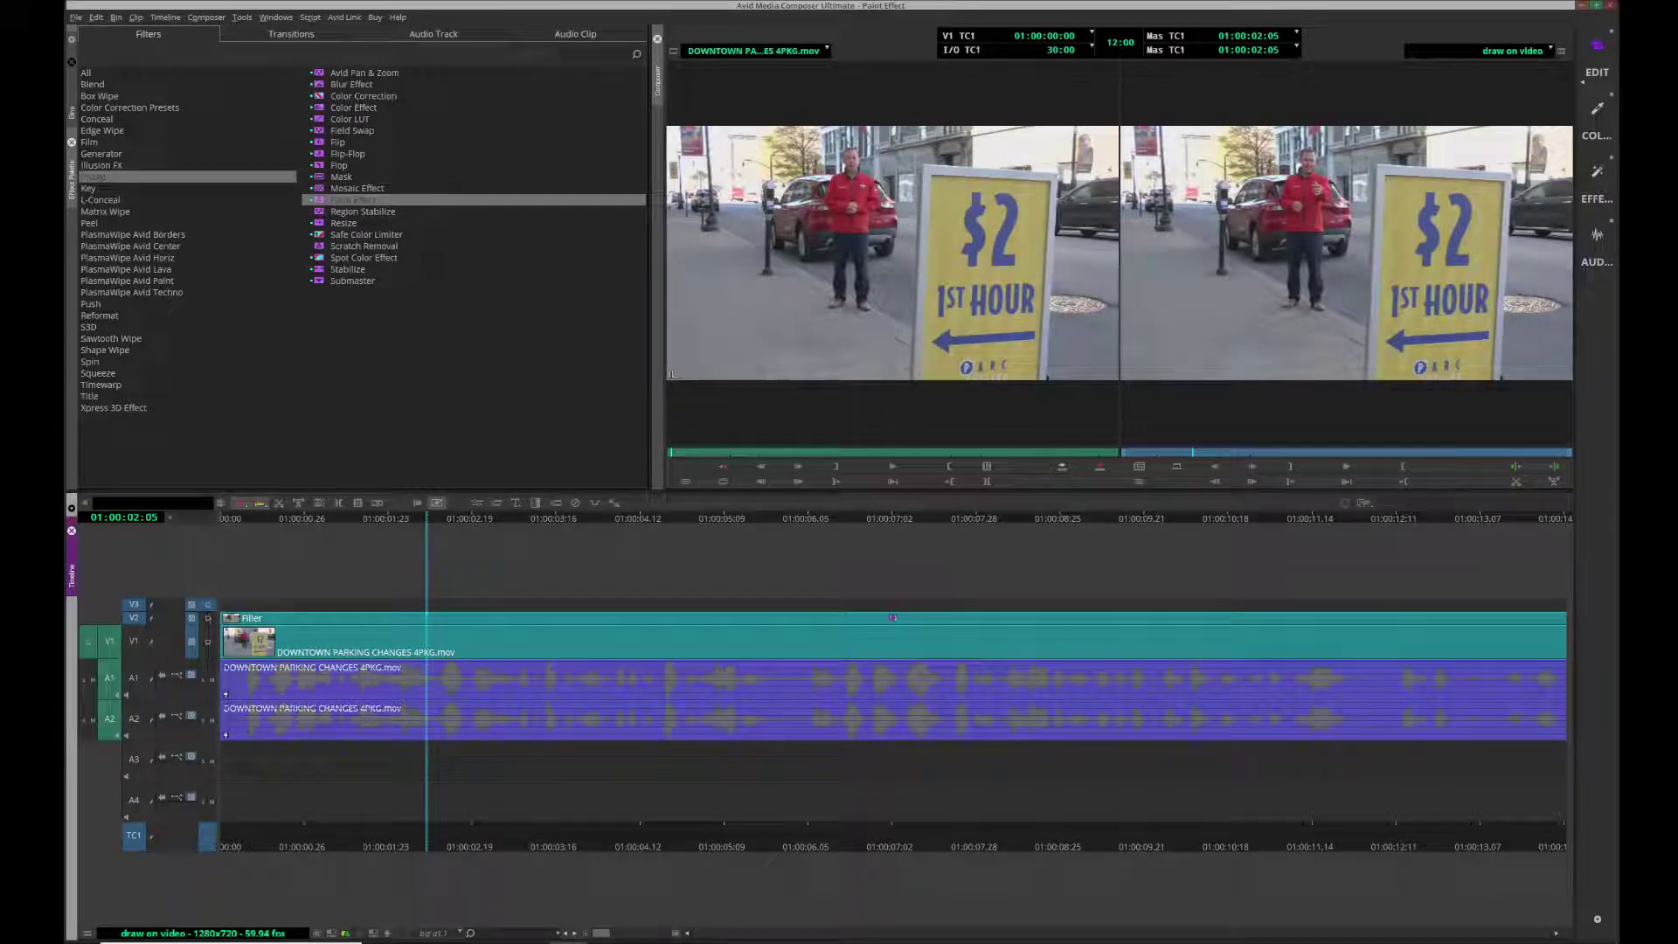
key(h)
click(381, 621)
key(Delete)
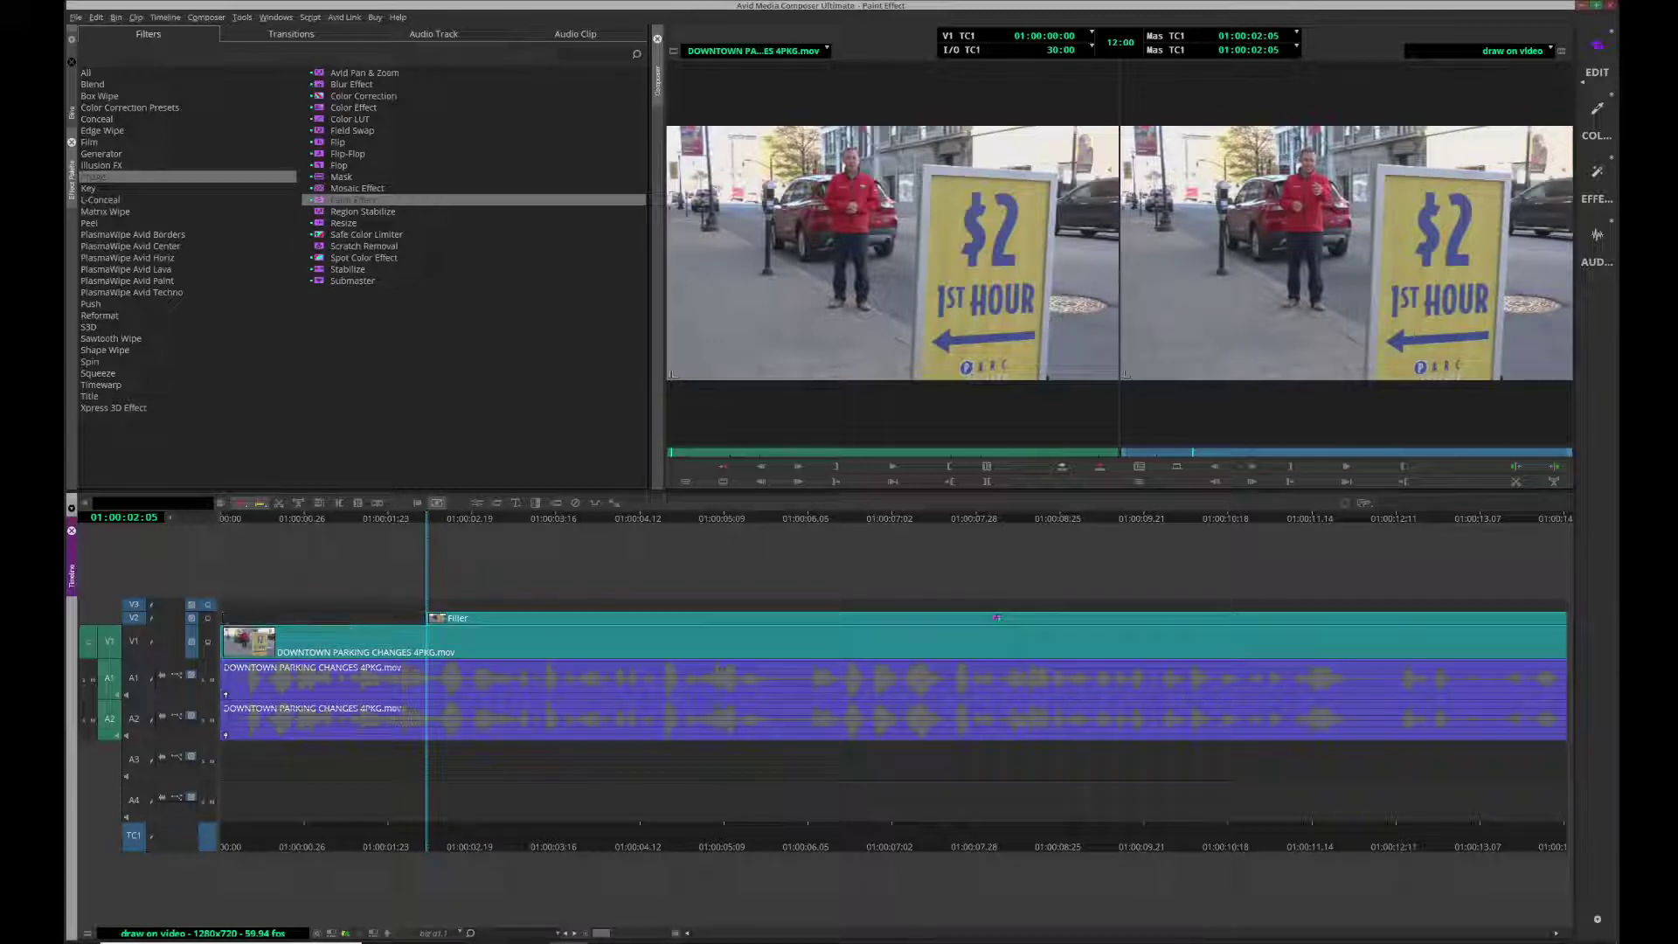
drag(462, 521, 680, 512)
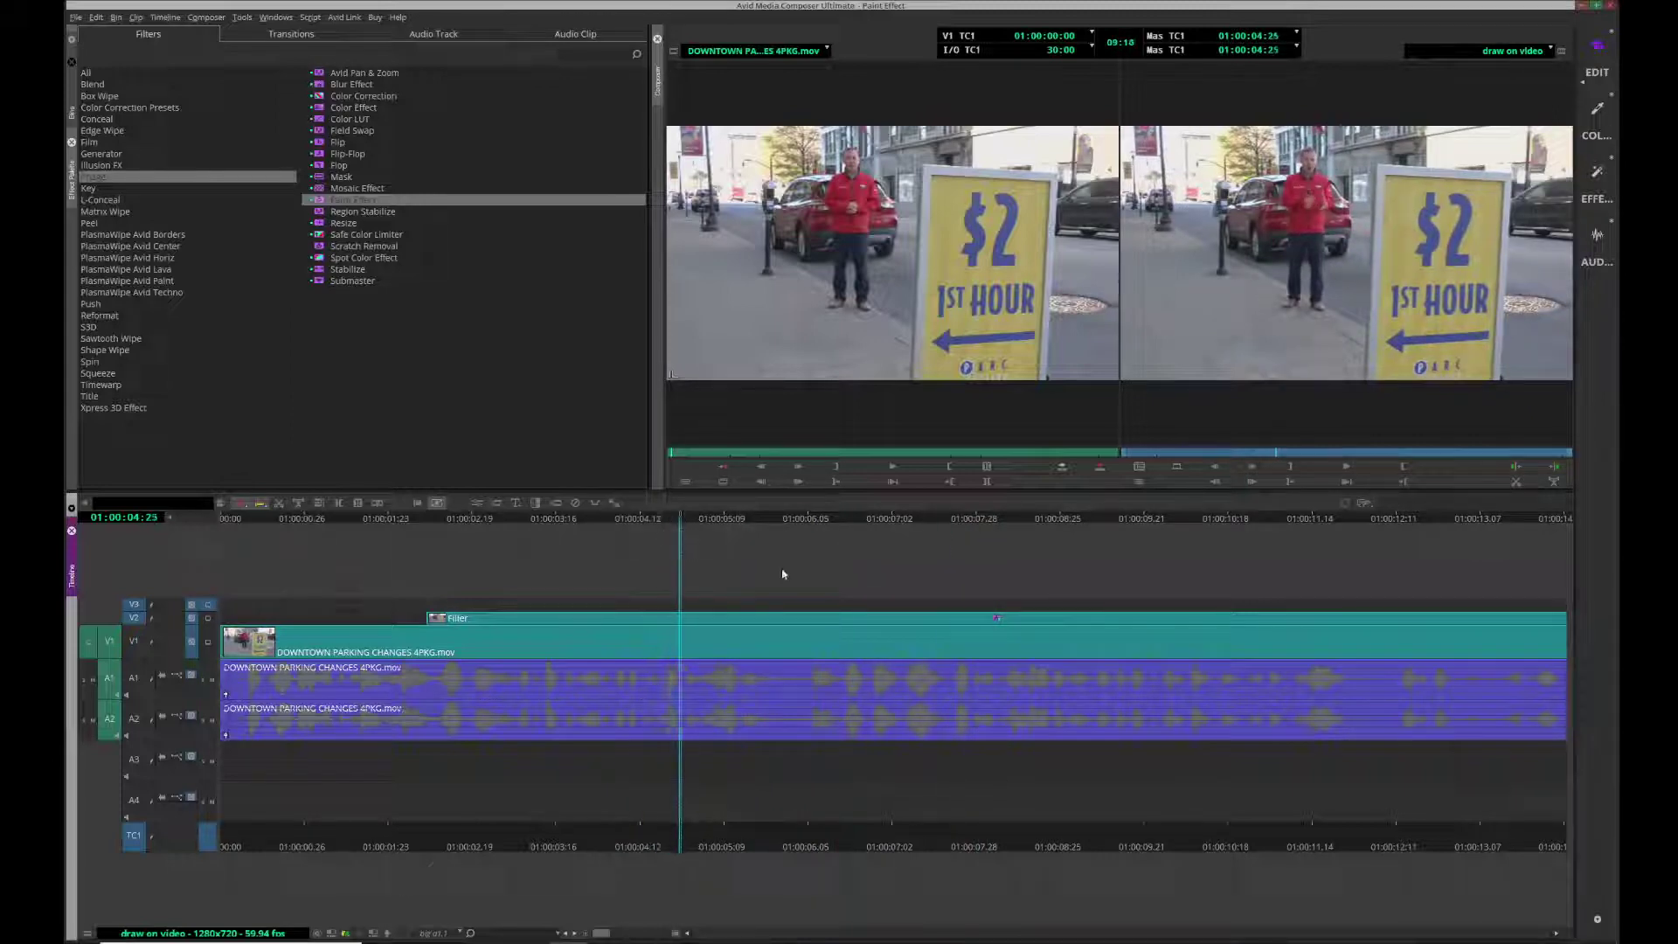
- Open the Paint Effect in Effect Mode at a frame near 01:00:05:07 and choose the Brush tool
key(ctrl+8)
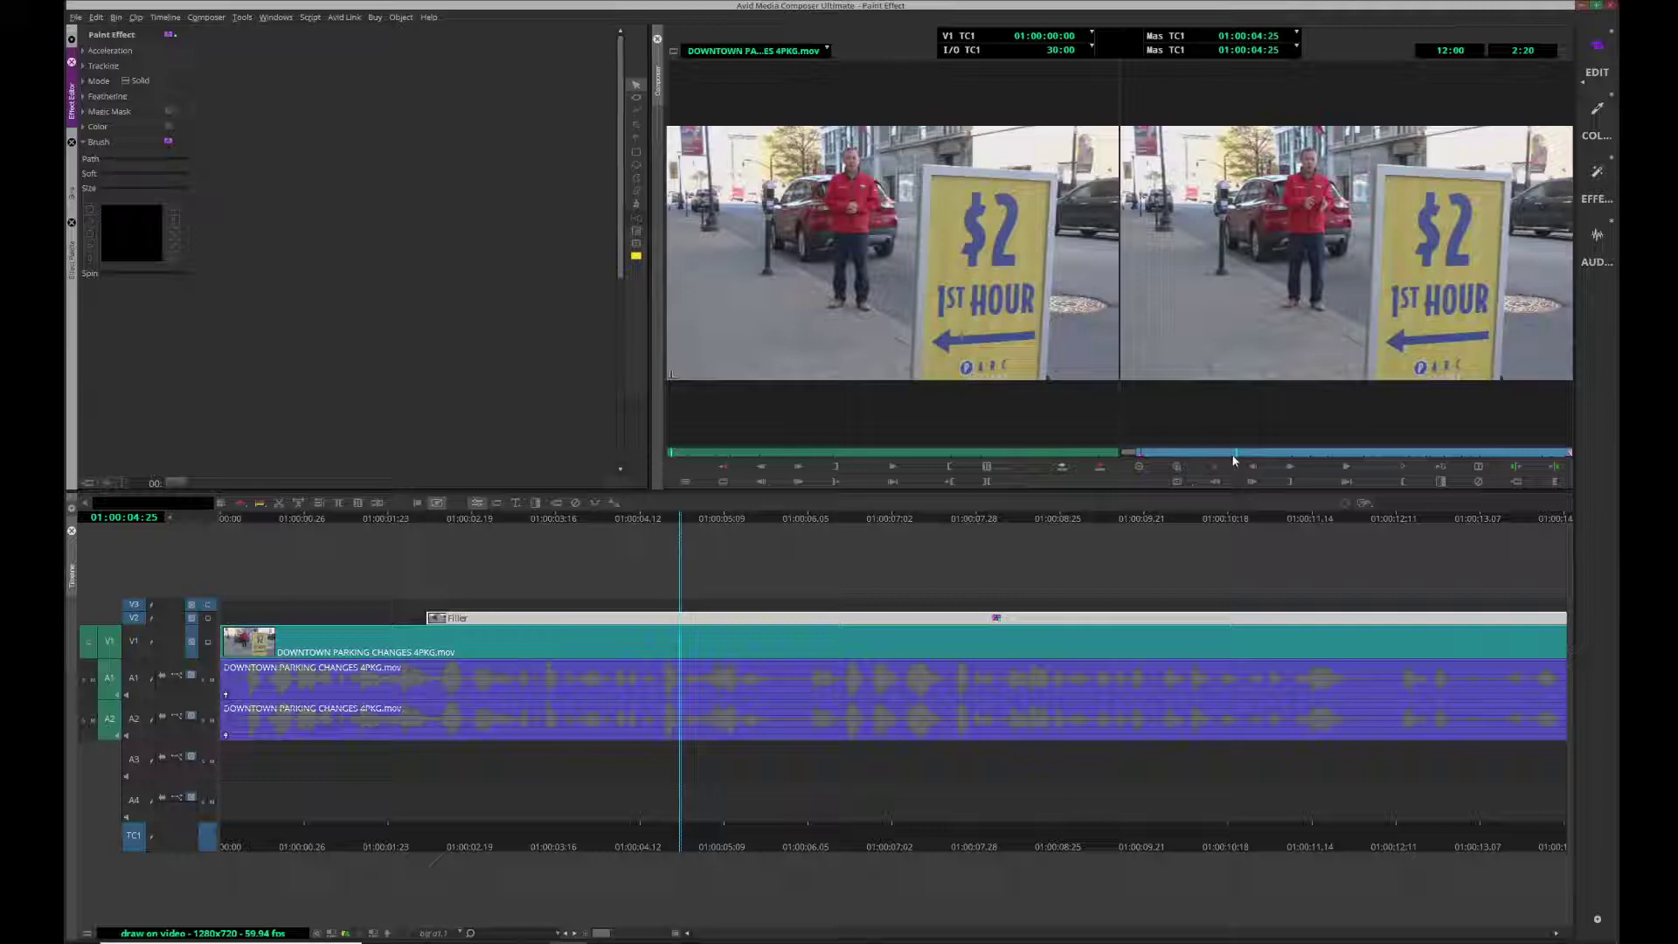
click(1197, 454)
drag(1197, 461, 1259, 459)
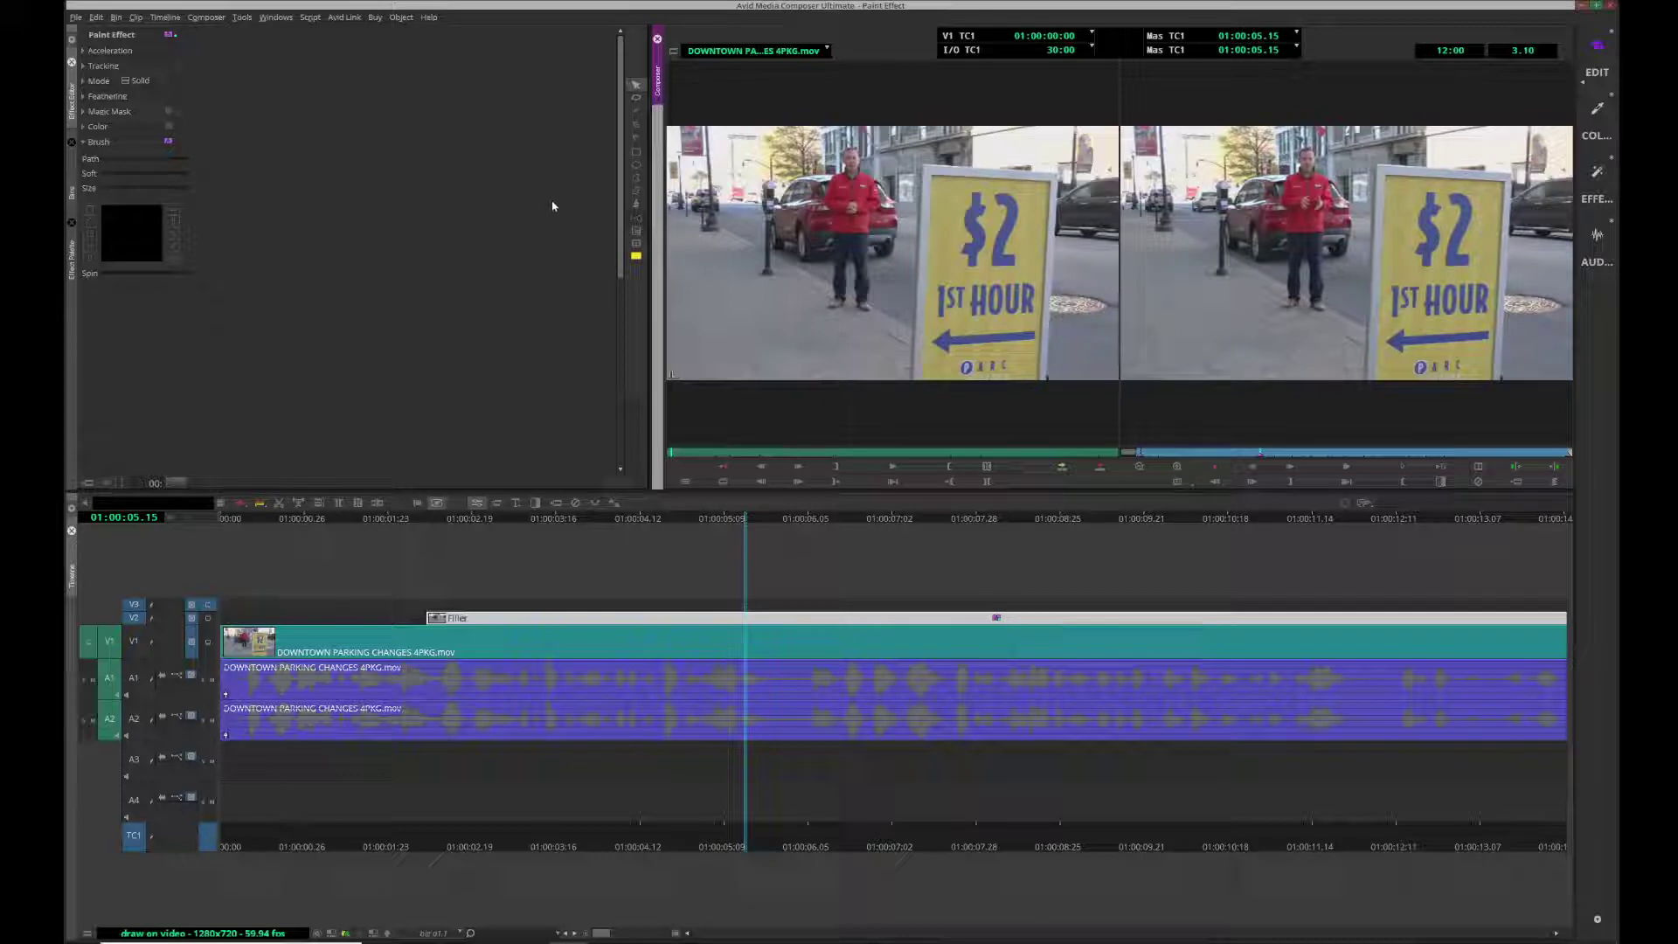
click(639, 209)
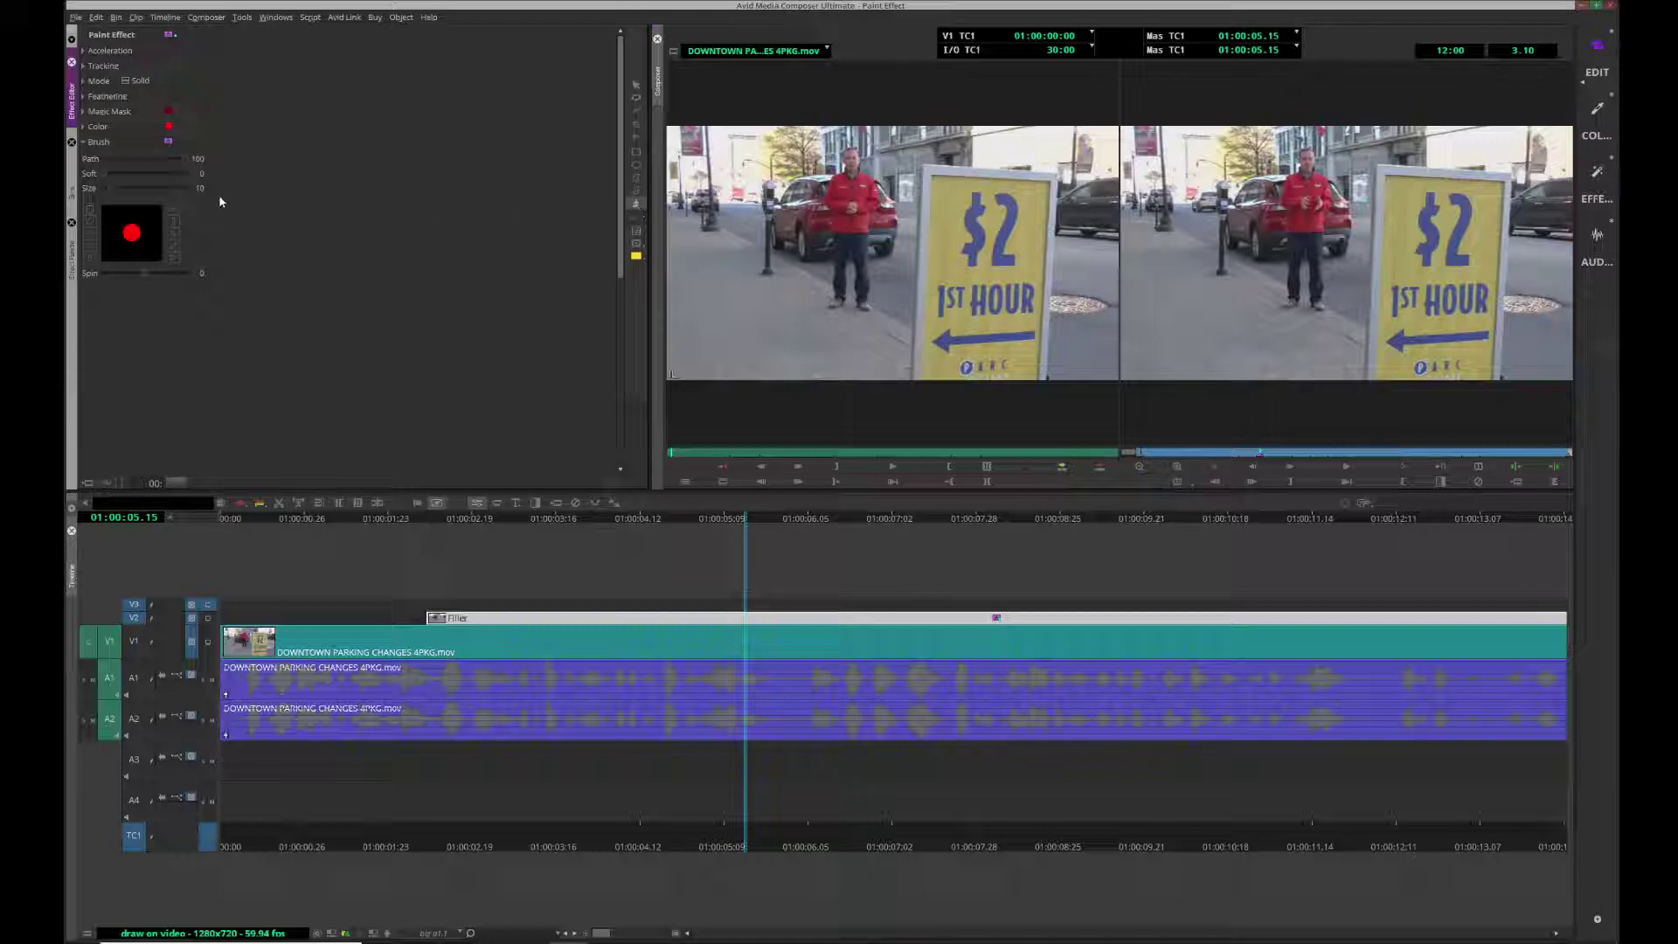
- Set the brush colour to light yellow with Value lowered to 168
click(170, 124)
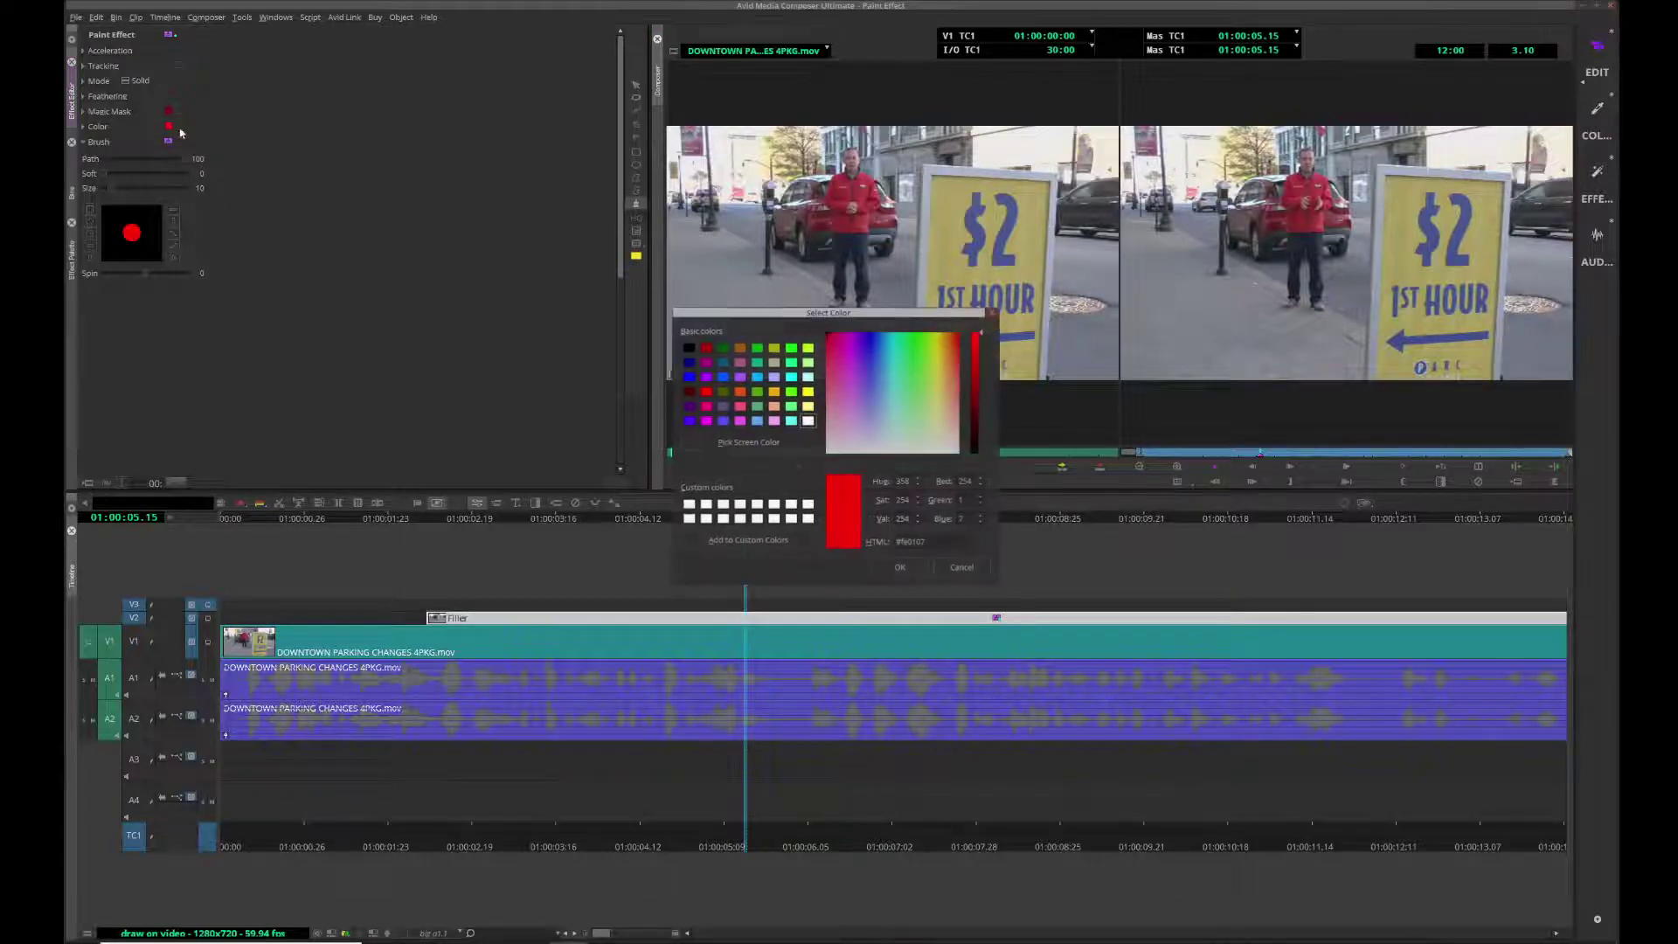
click(809, 407)
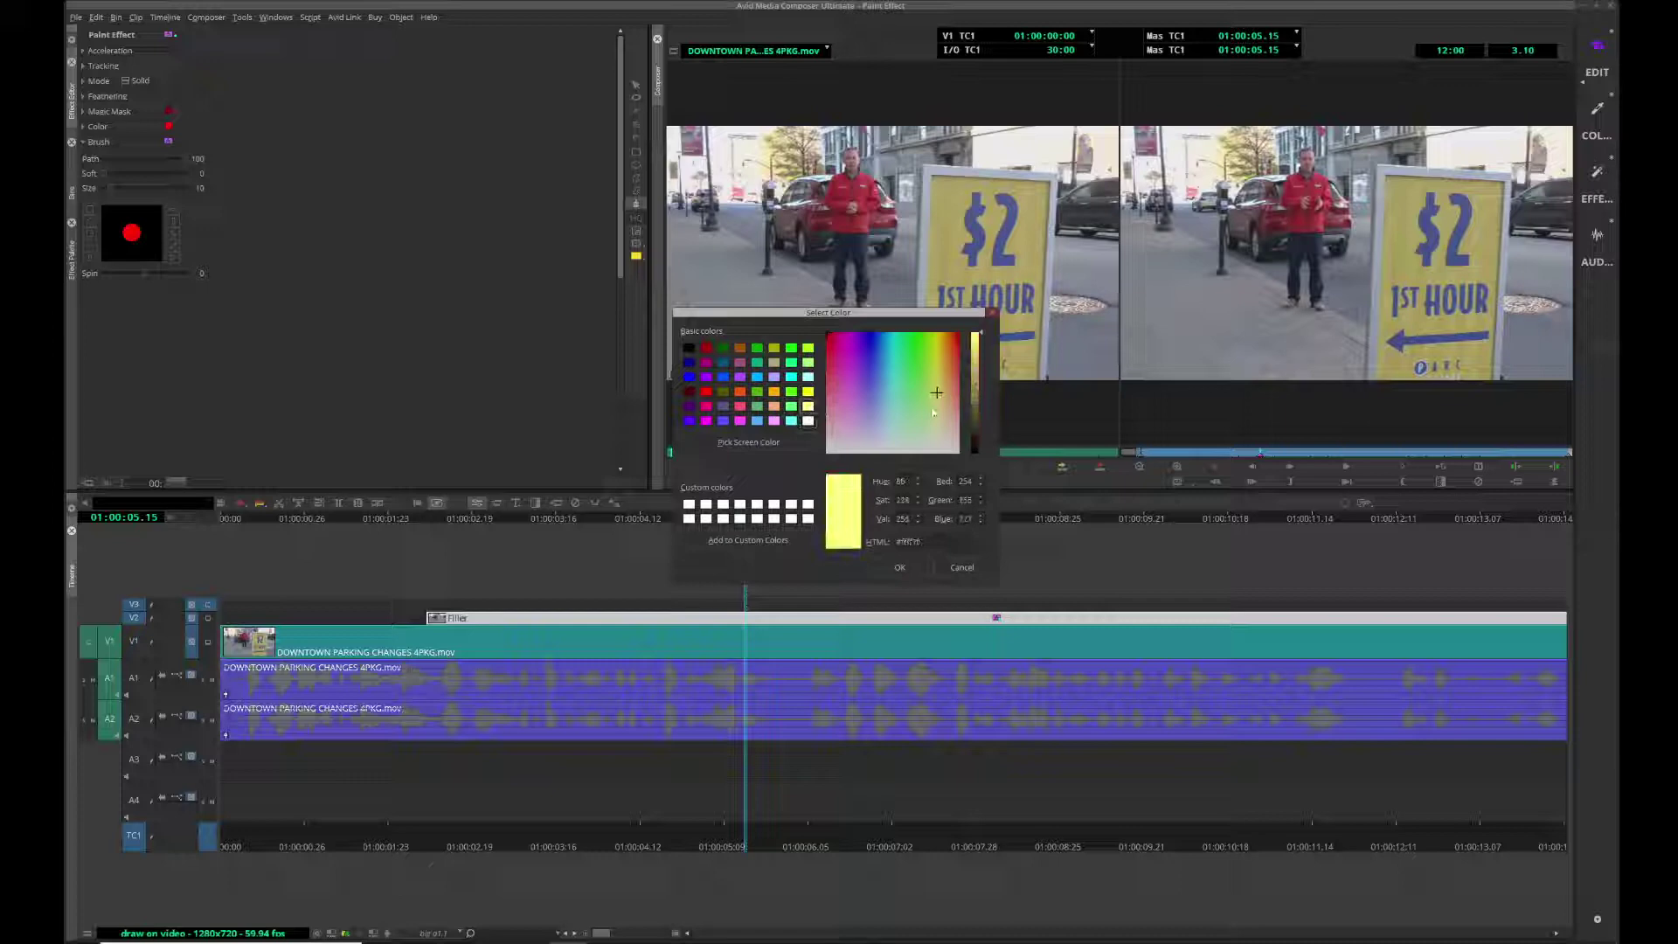
drag(978, 389, 978, 374)
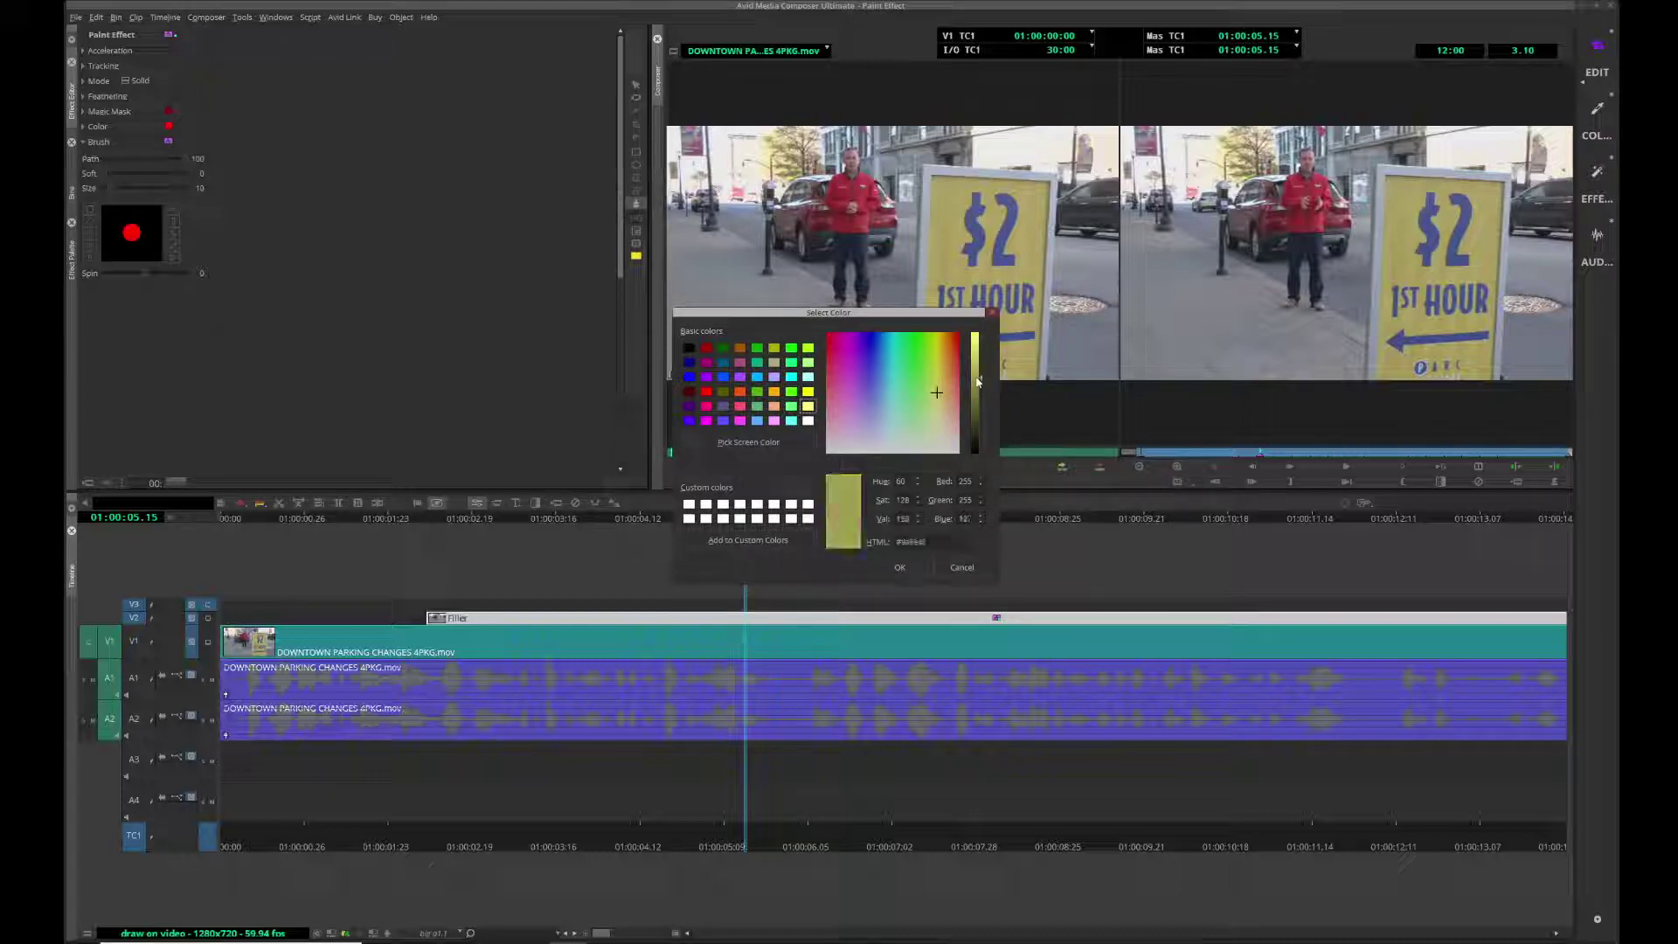
click(900, 567)
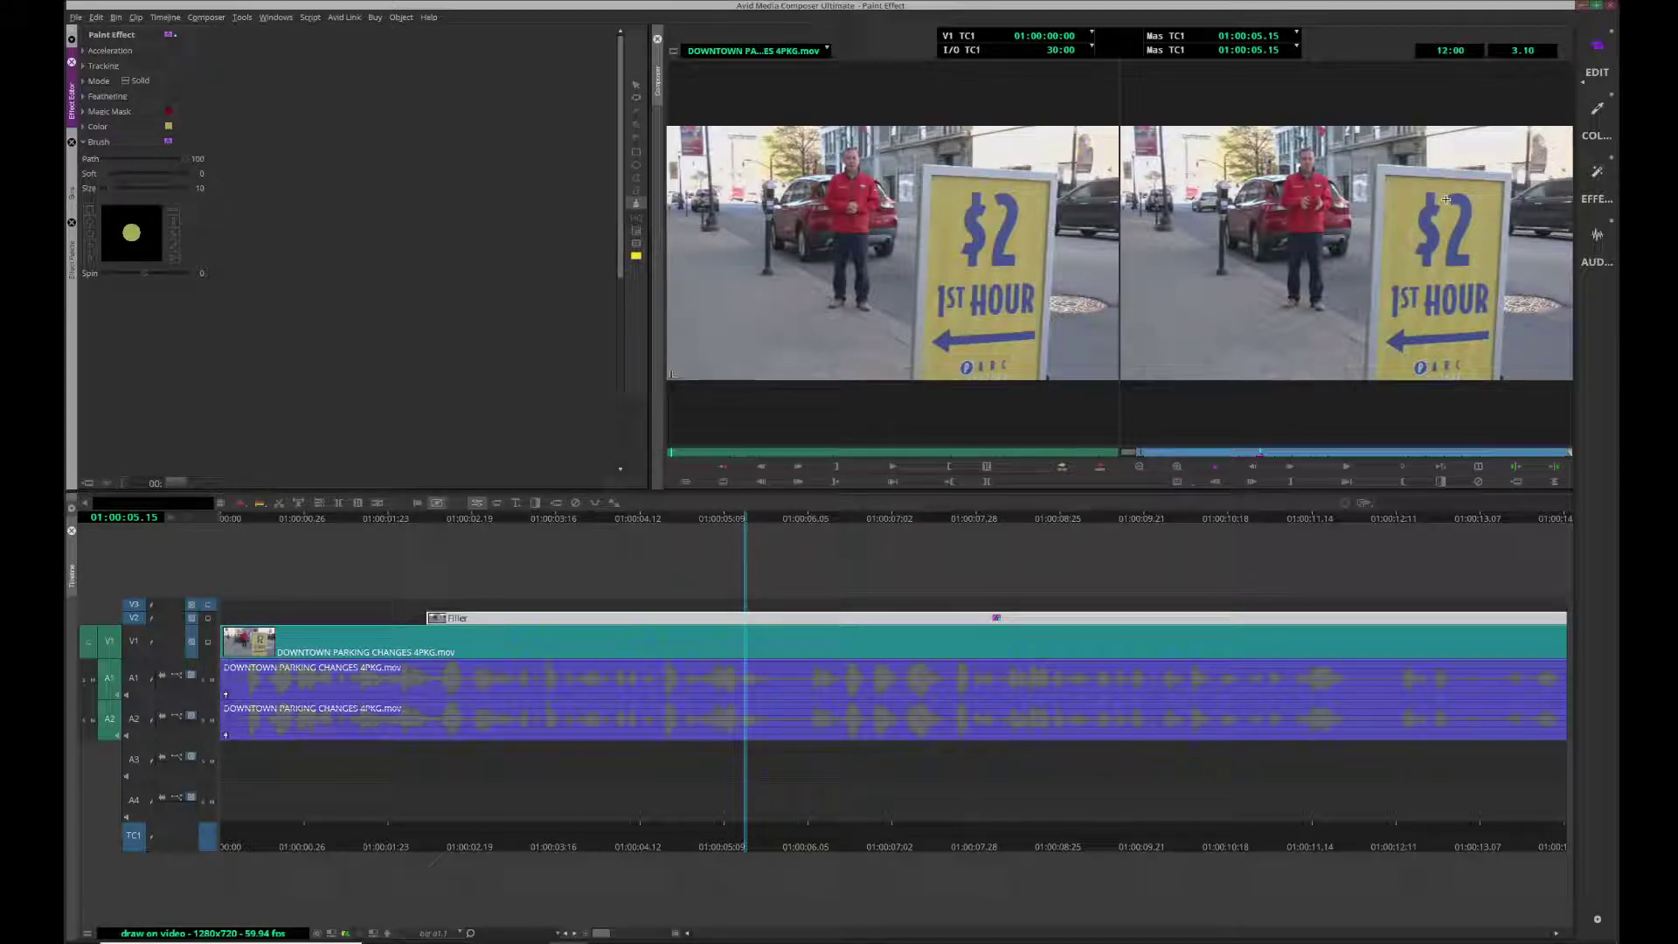
- Brush yellow paint over the '2' on the sign, leaving only the '$'
mouse_move(1447, 199)
mouse_down()
mouse_move(1479, 220)
mouse_move(1442, 262)
mouse_move(1470, 259)
mouse_up()
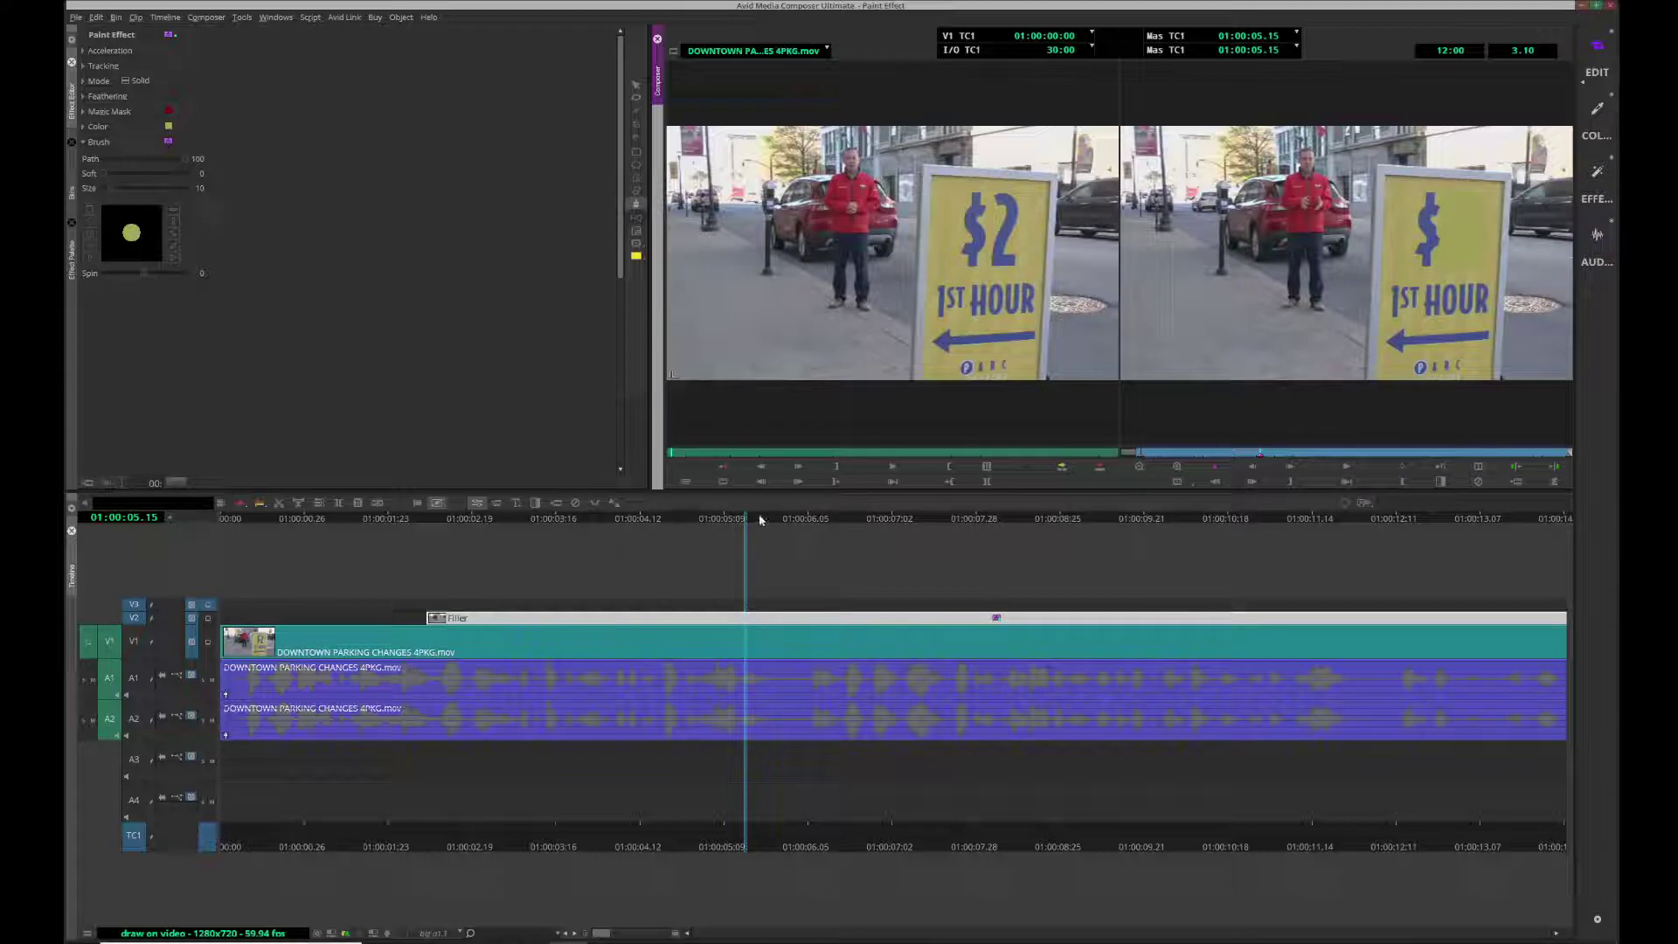
- Exit Effect Mode and scrub through the clip to review the erased '2'
key(space)
click(995, 522)
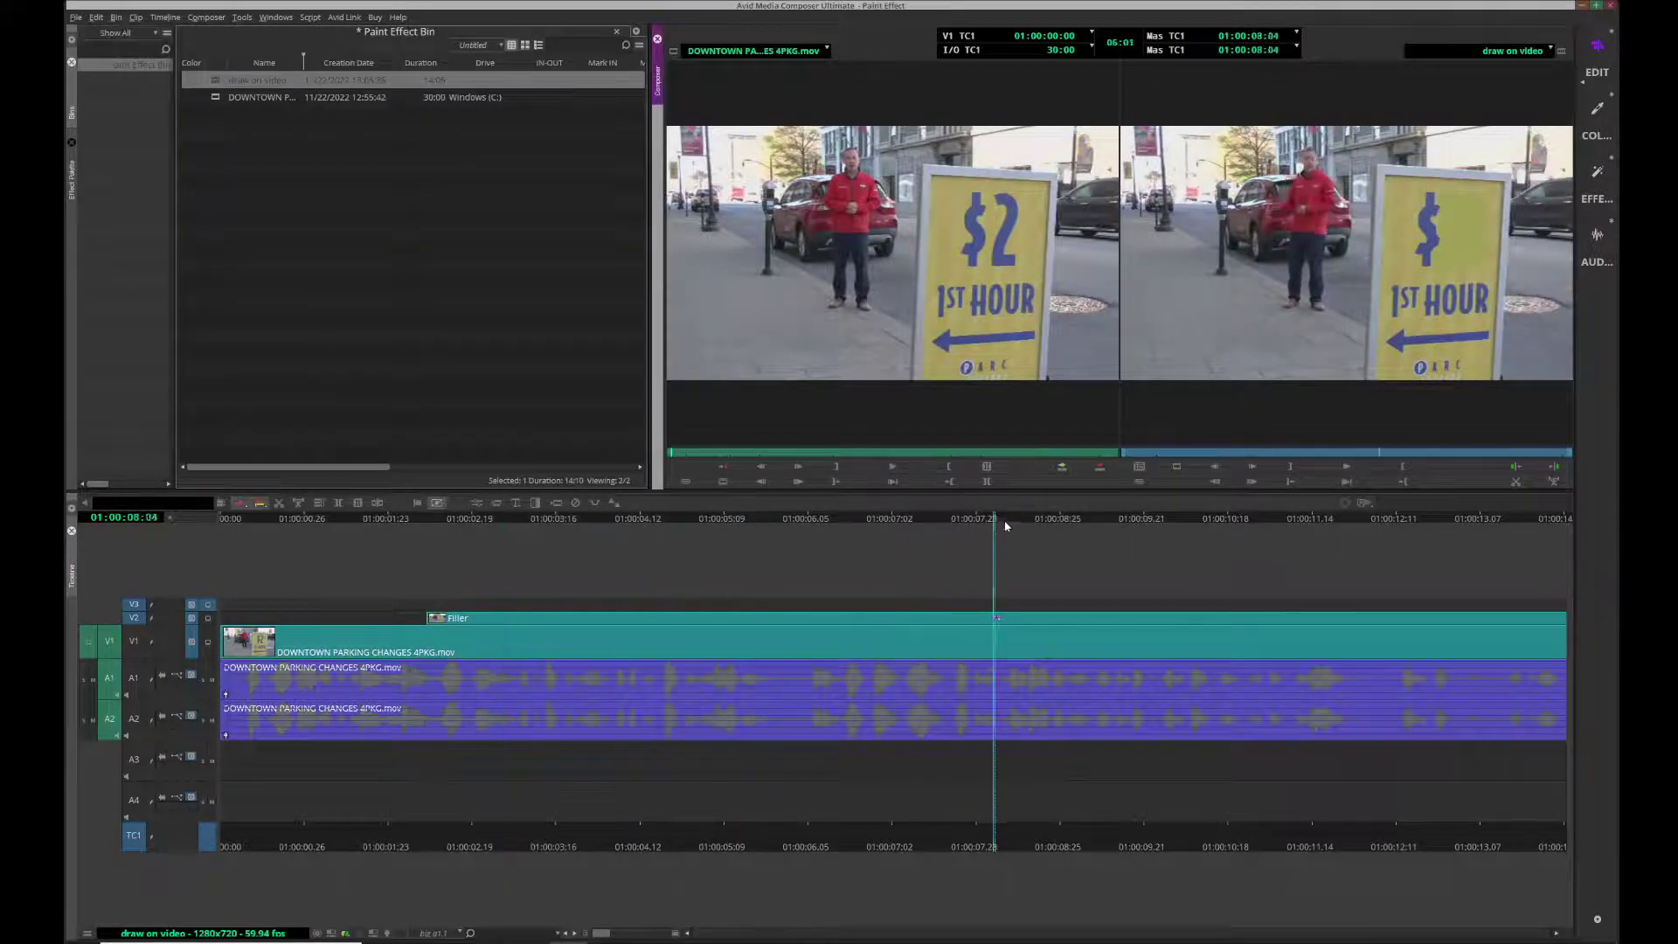
mouse_move(1005, 525)
mouse_down()
mouse_move(590, 517)
mouse_move(658, 520)
mouse_move(556, 530)
mouse_up()
- Select the yellow stroke and set its Path from 100 to 0 at the effect's first keyframe
key(ctrl+8)
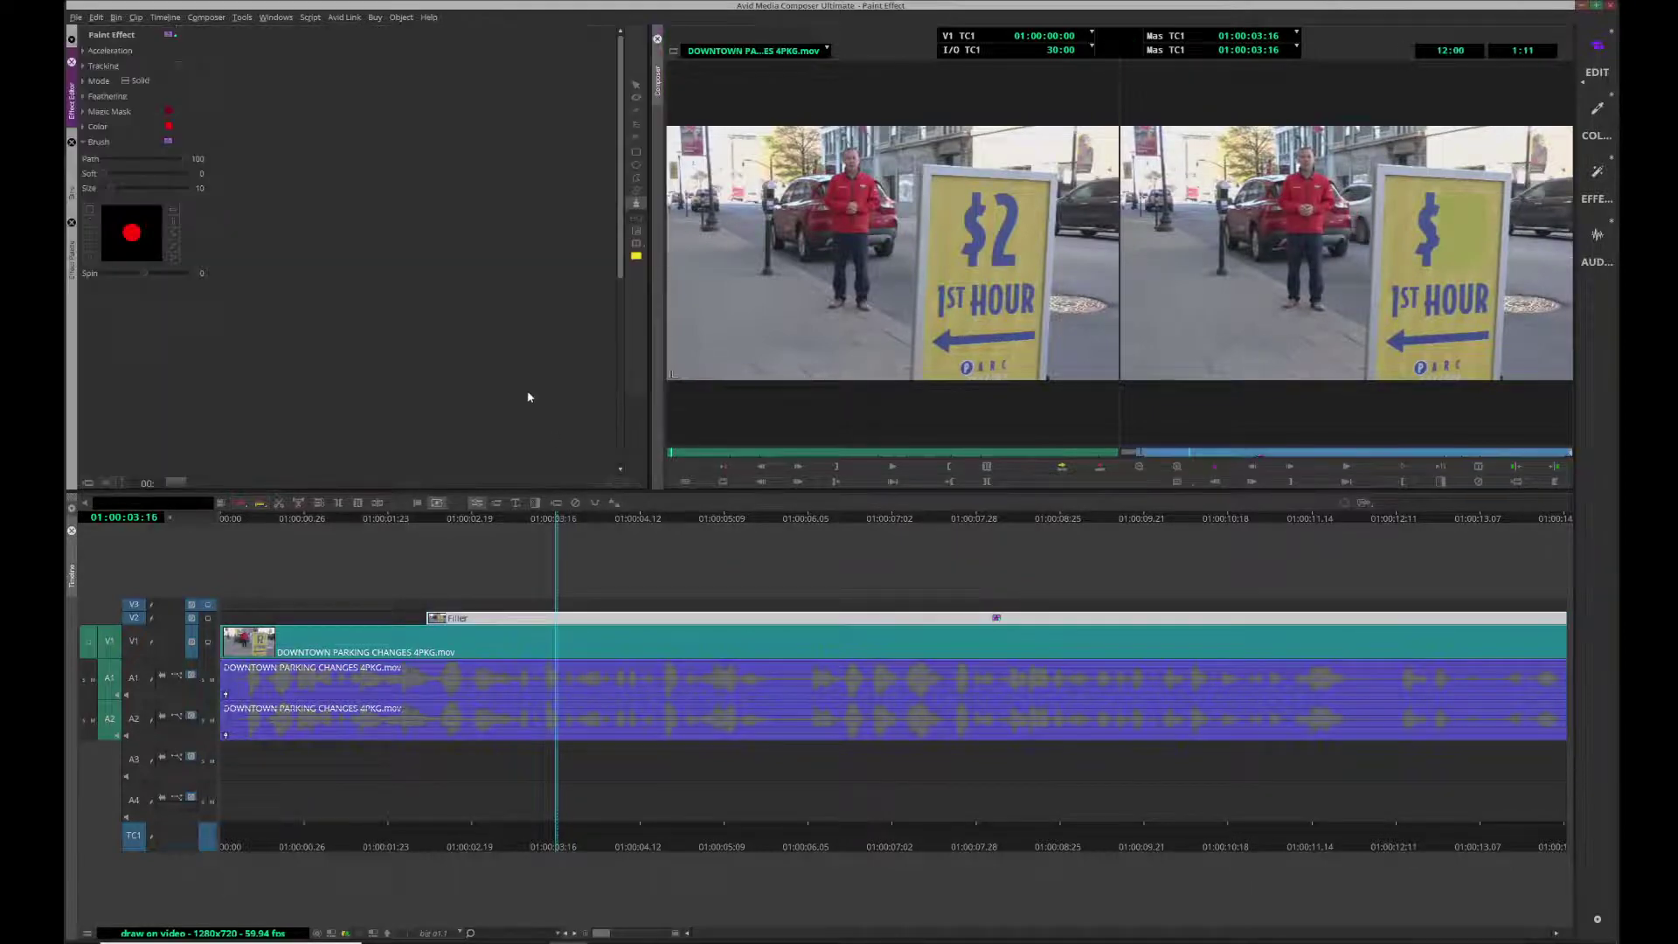
click(635, 85)
click(1474, 217)
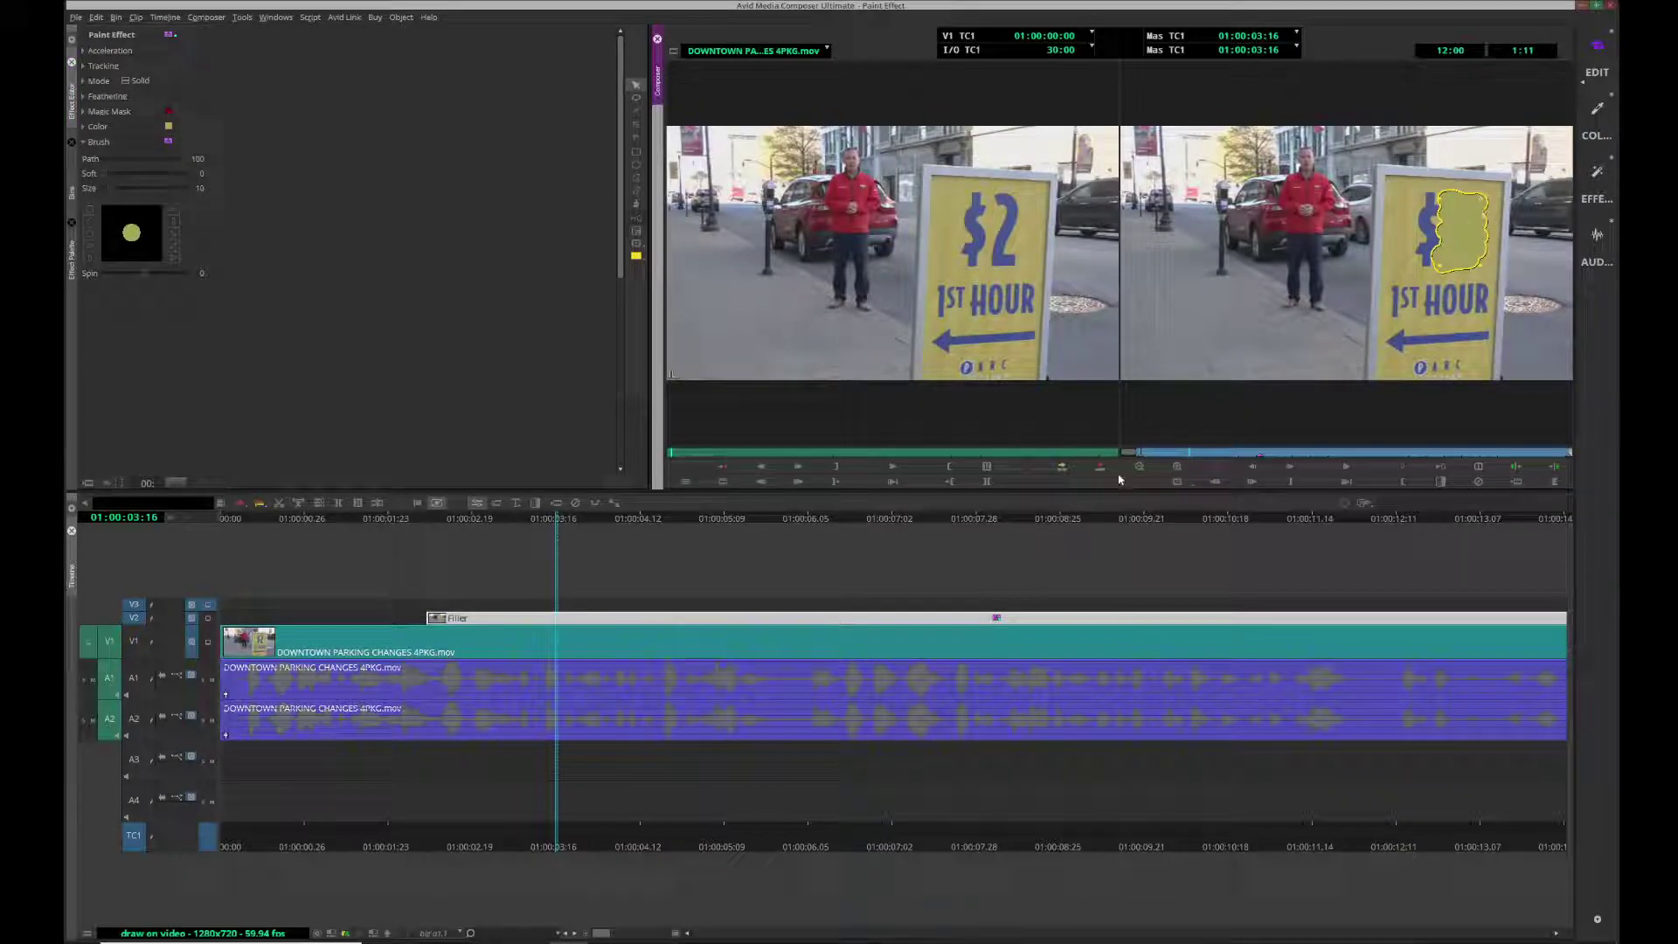
click(1140, 458)
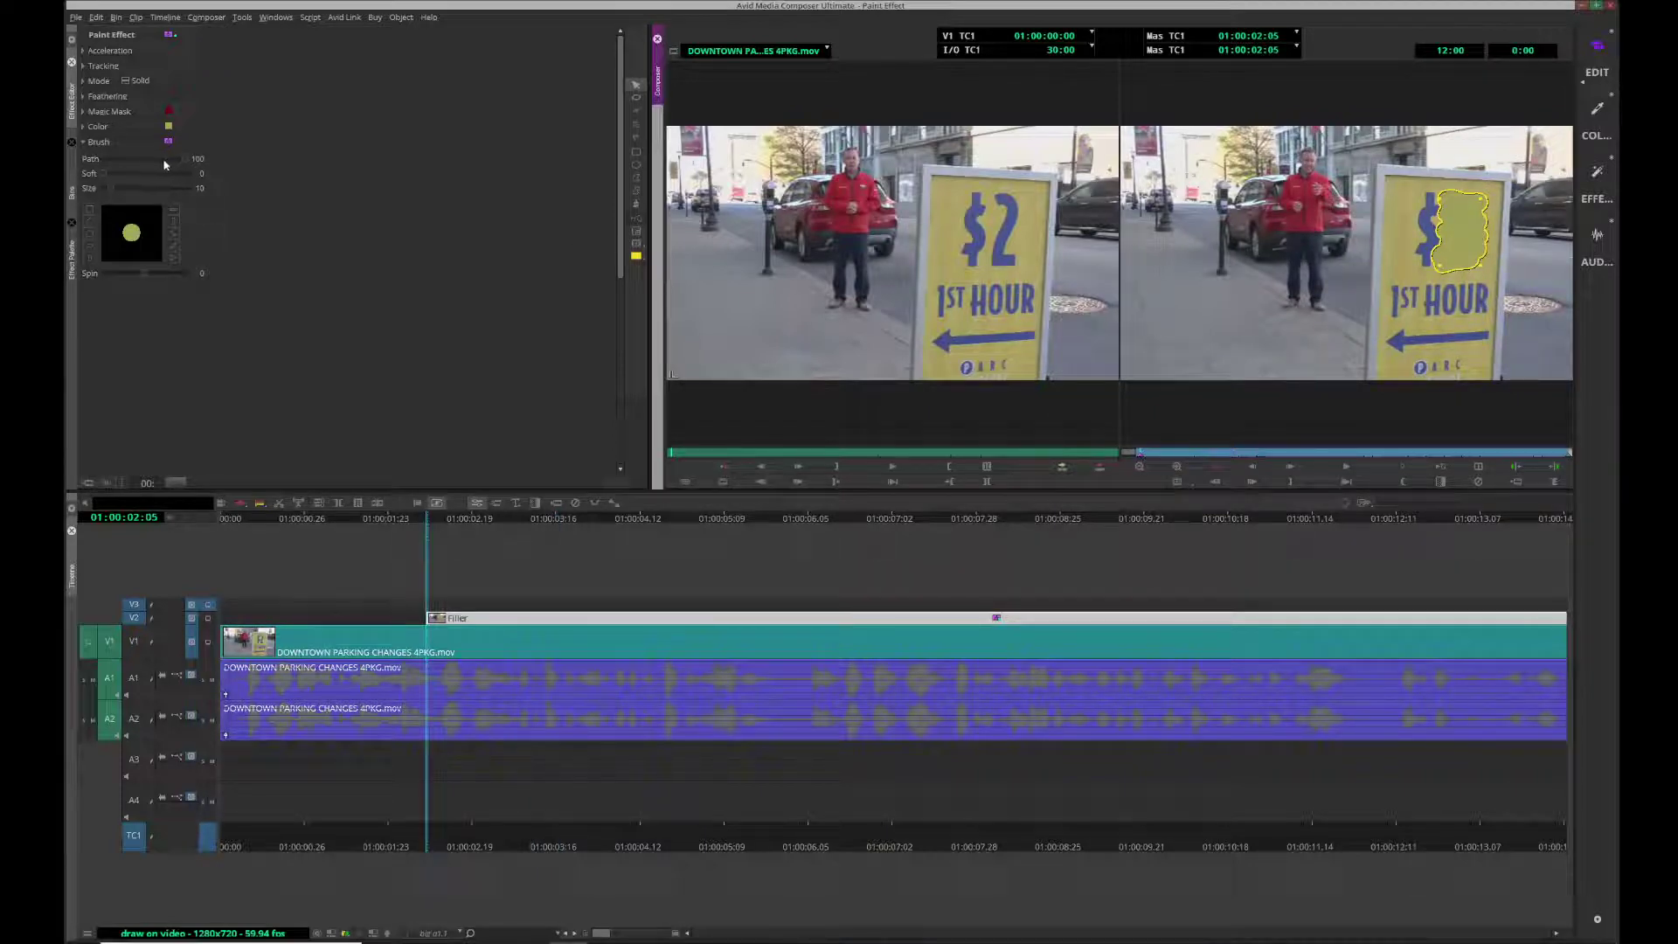
drag(188, 163, 66, 160)
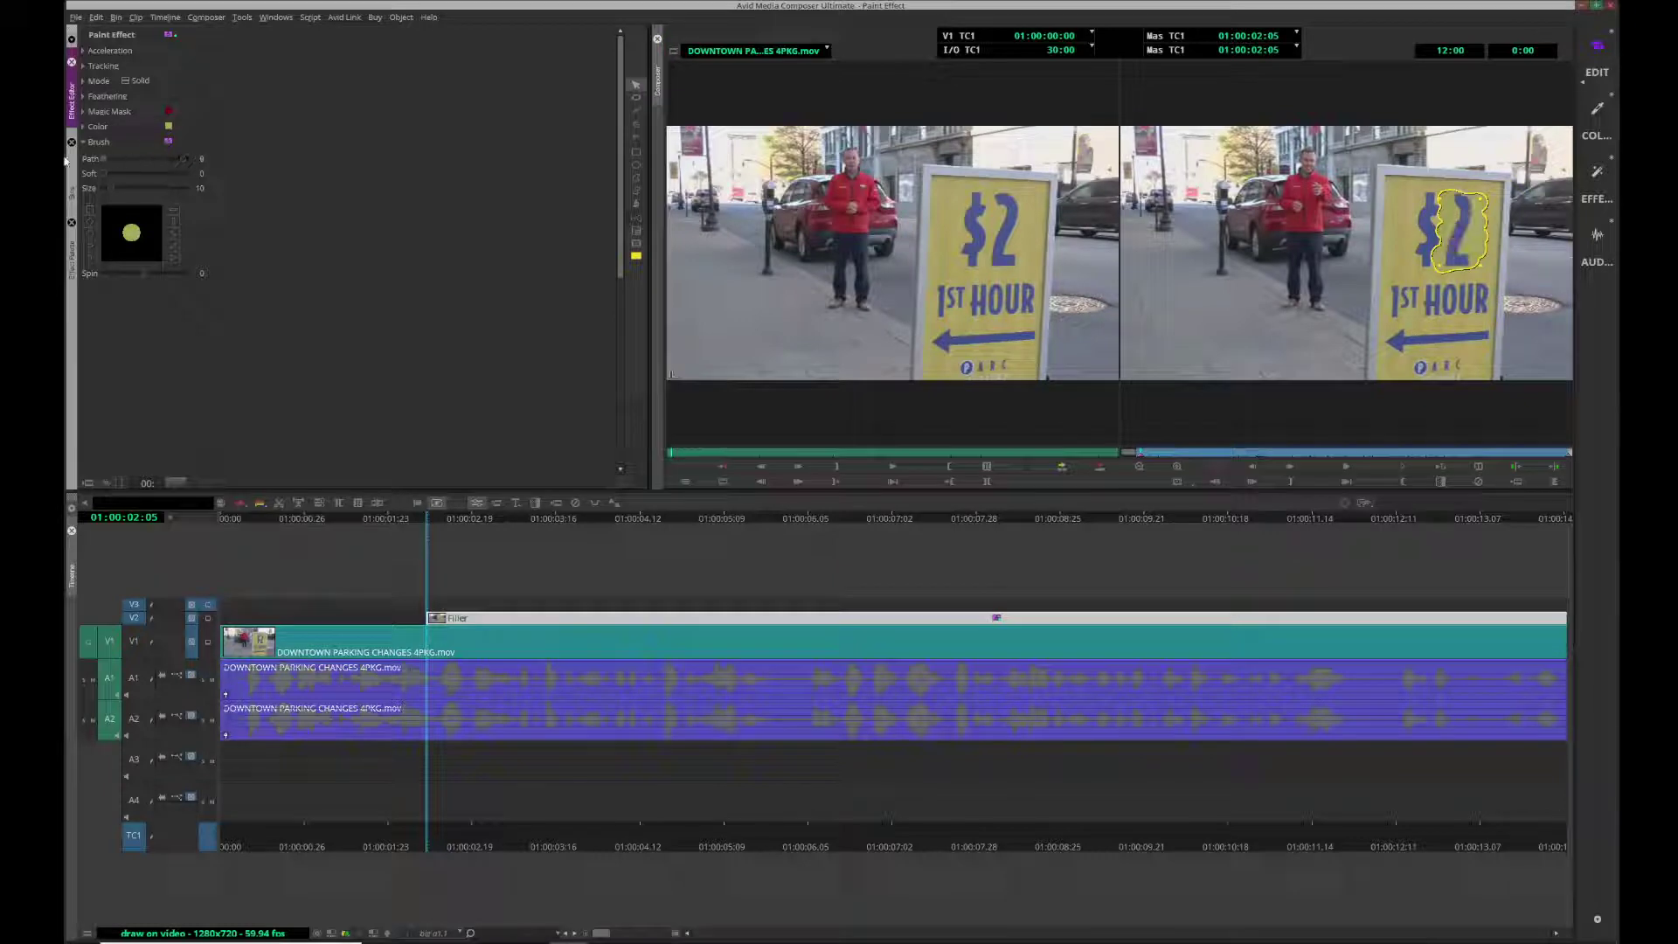
- Play the sequence from earlier to watch the '2' gradually disappear
click(416, 519)
key(space)
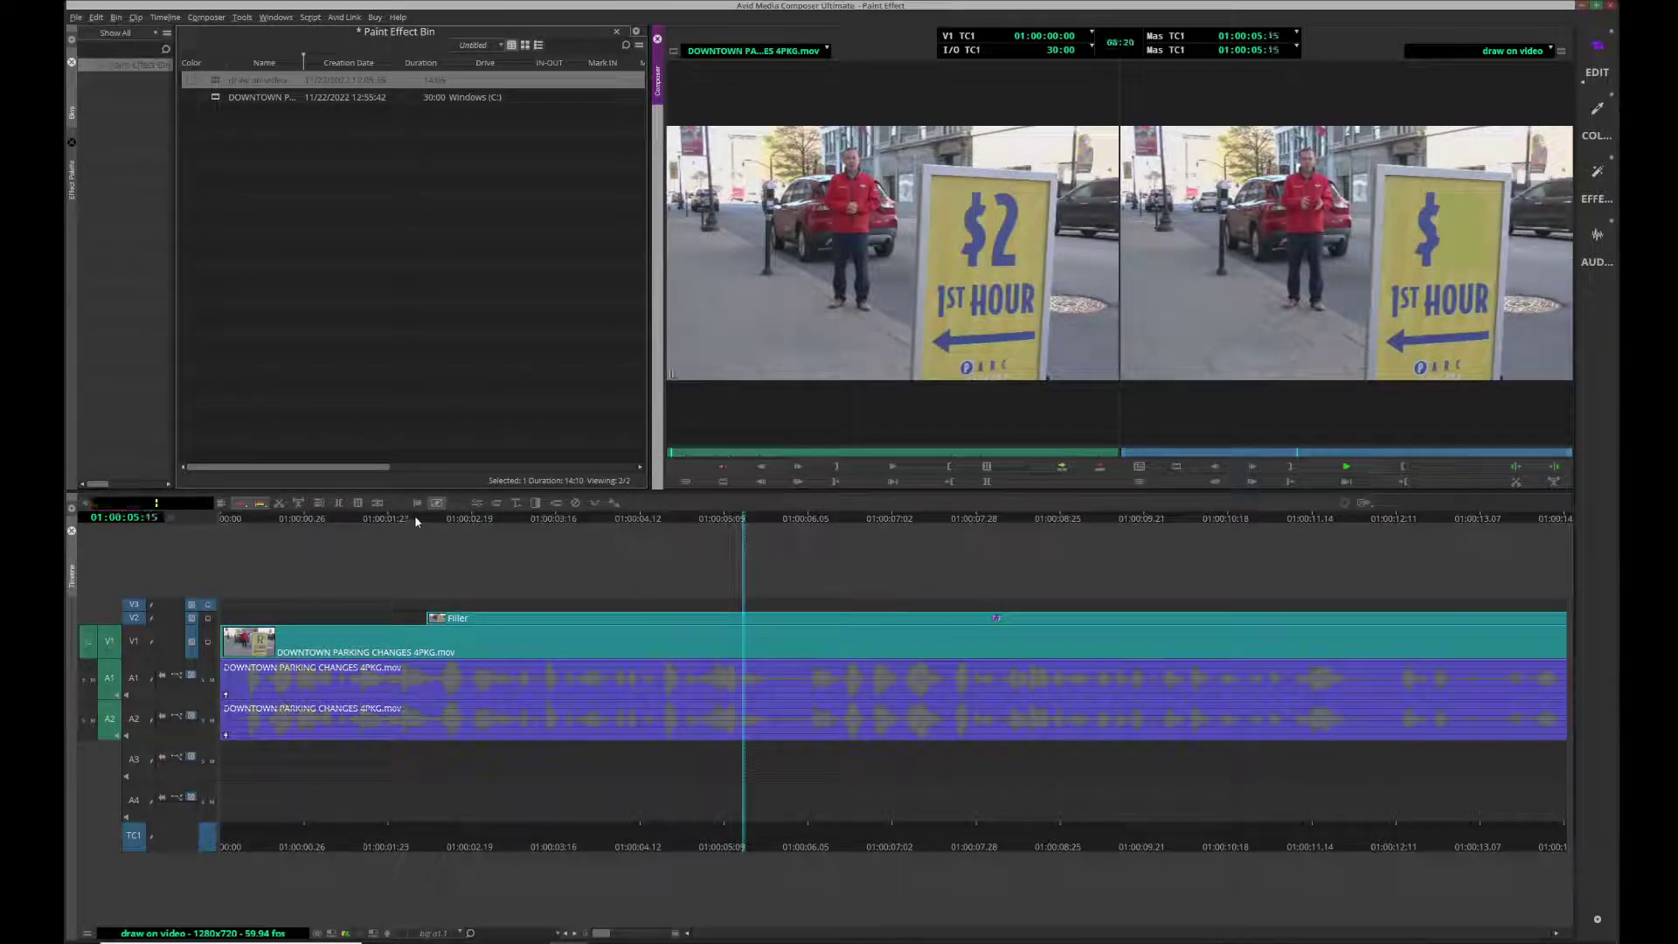
key(space)
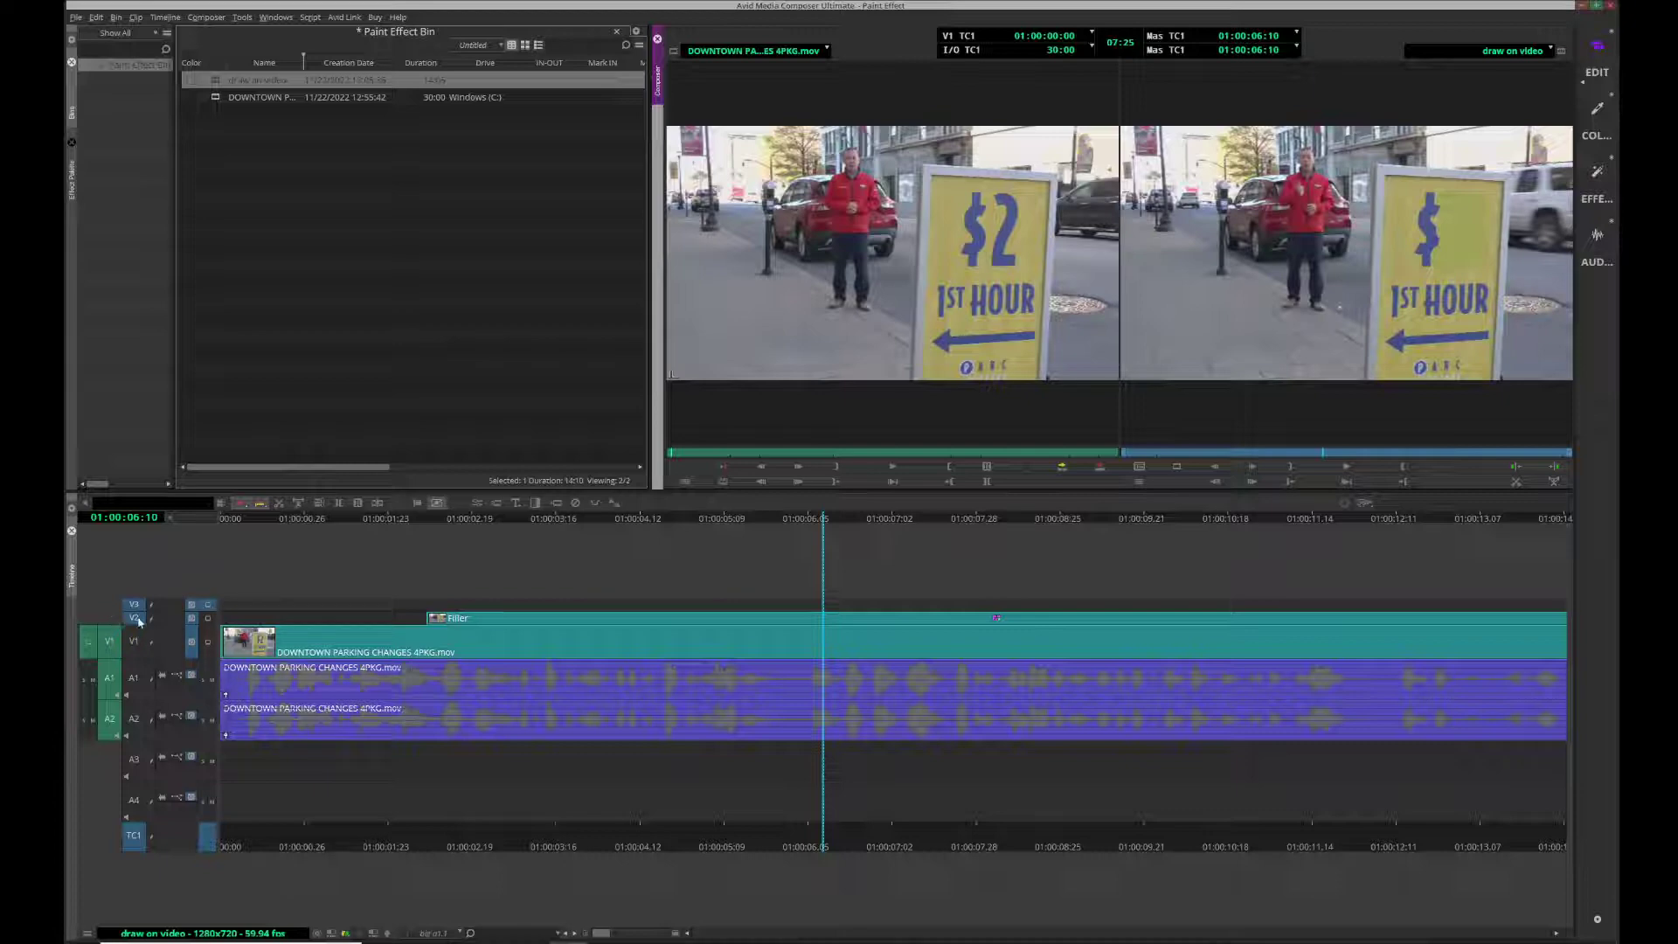
- Apply a second Paint Effect above the clip on a new V3 track
click(70, 168)
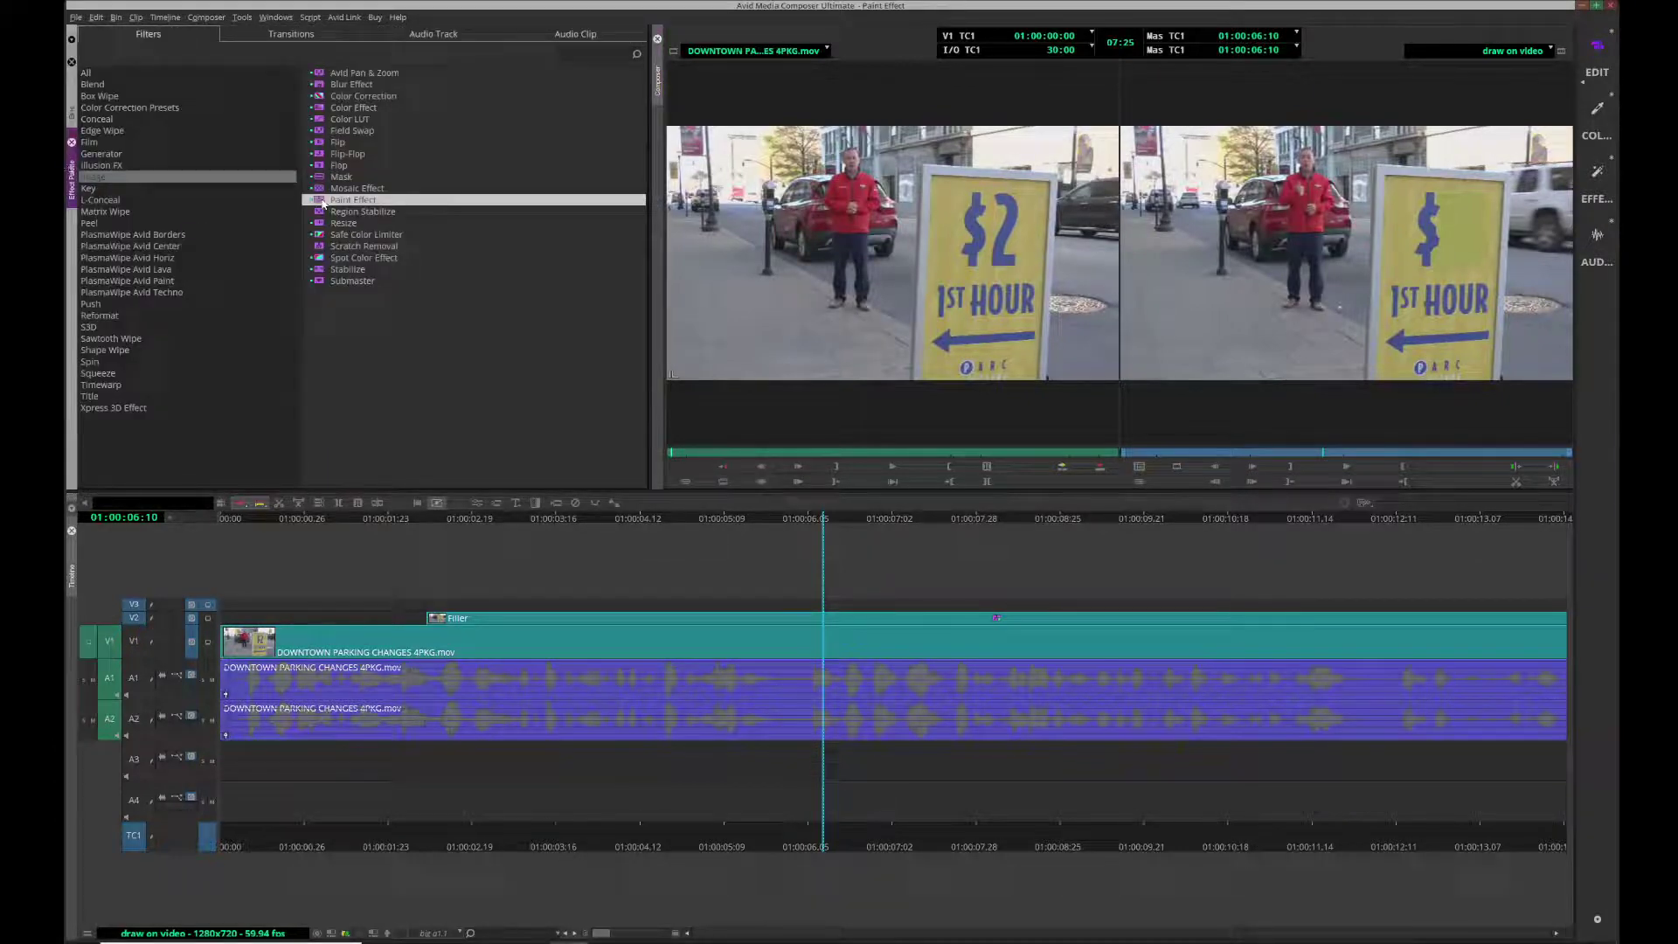
mouse_move(329, 206)
mouse_down()
mouse_move(449, 274)
mouse_move(853, 605)
mouse_up()
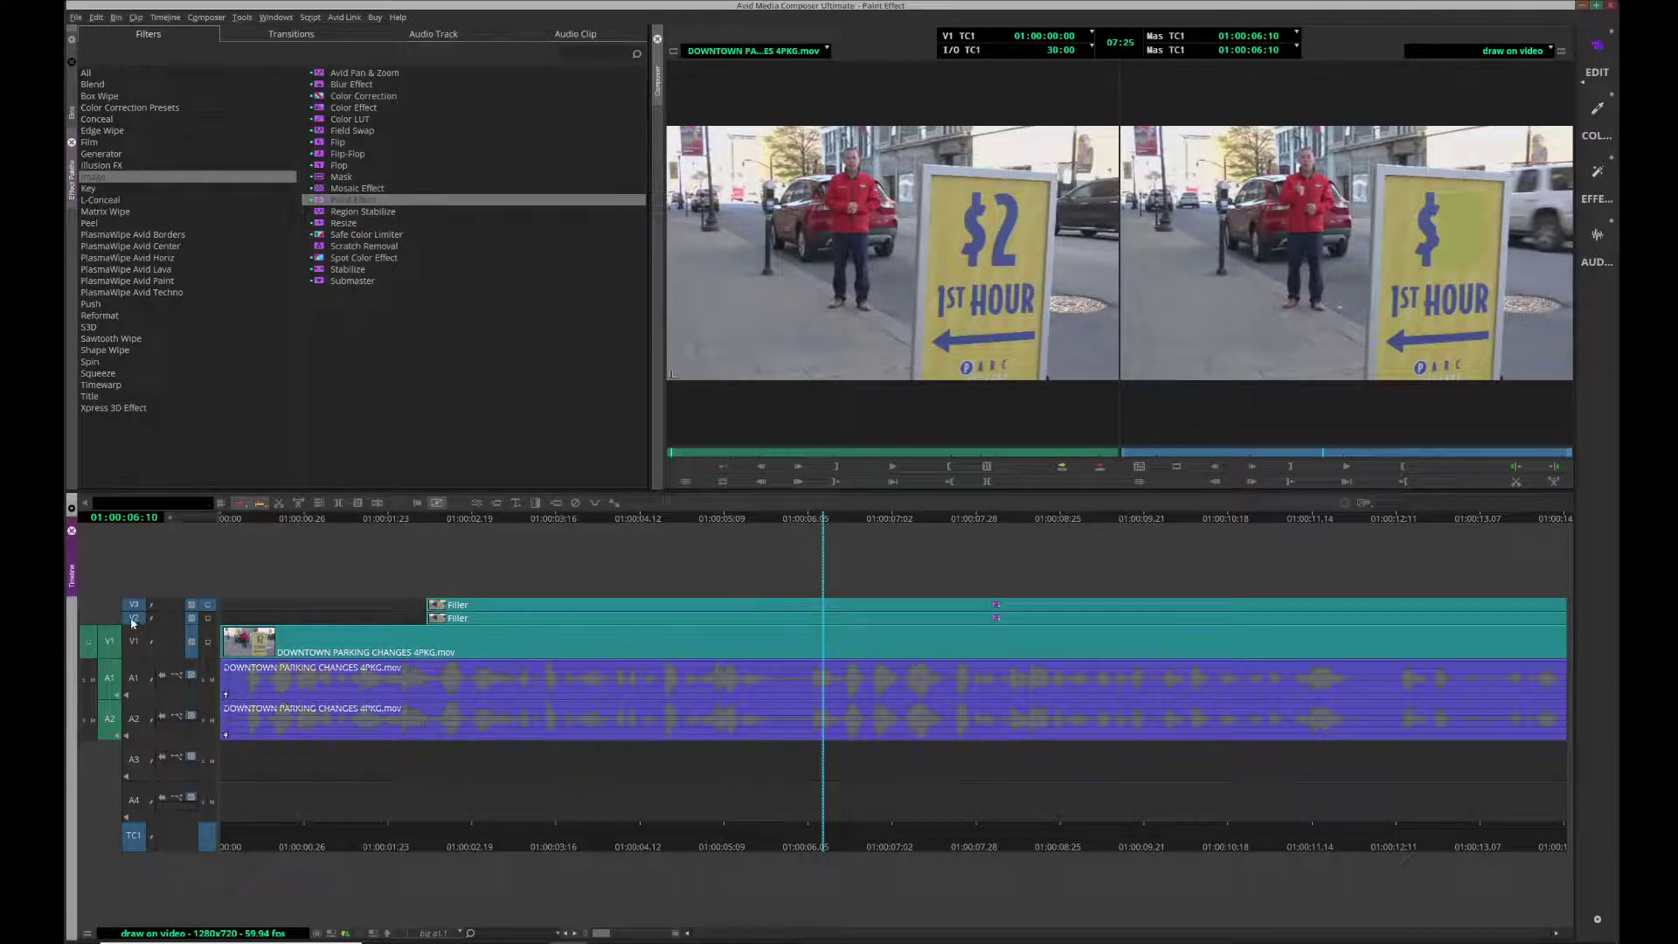
drag(109, 641, 109, 604)
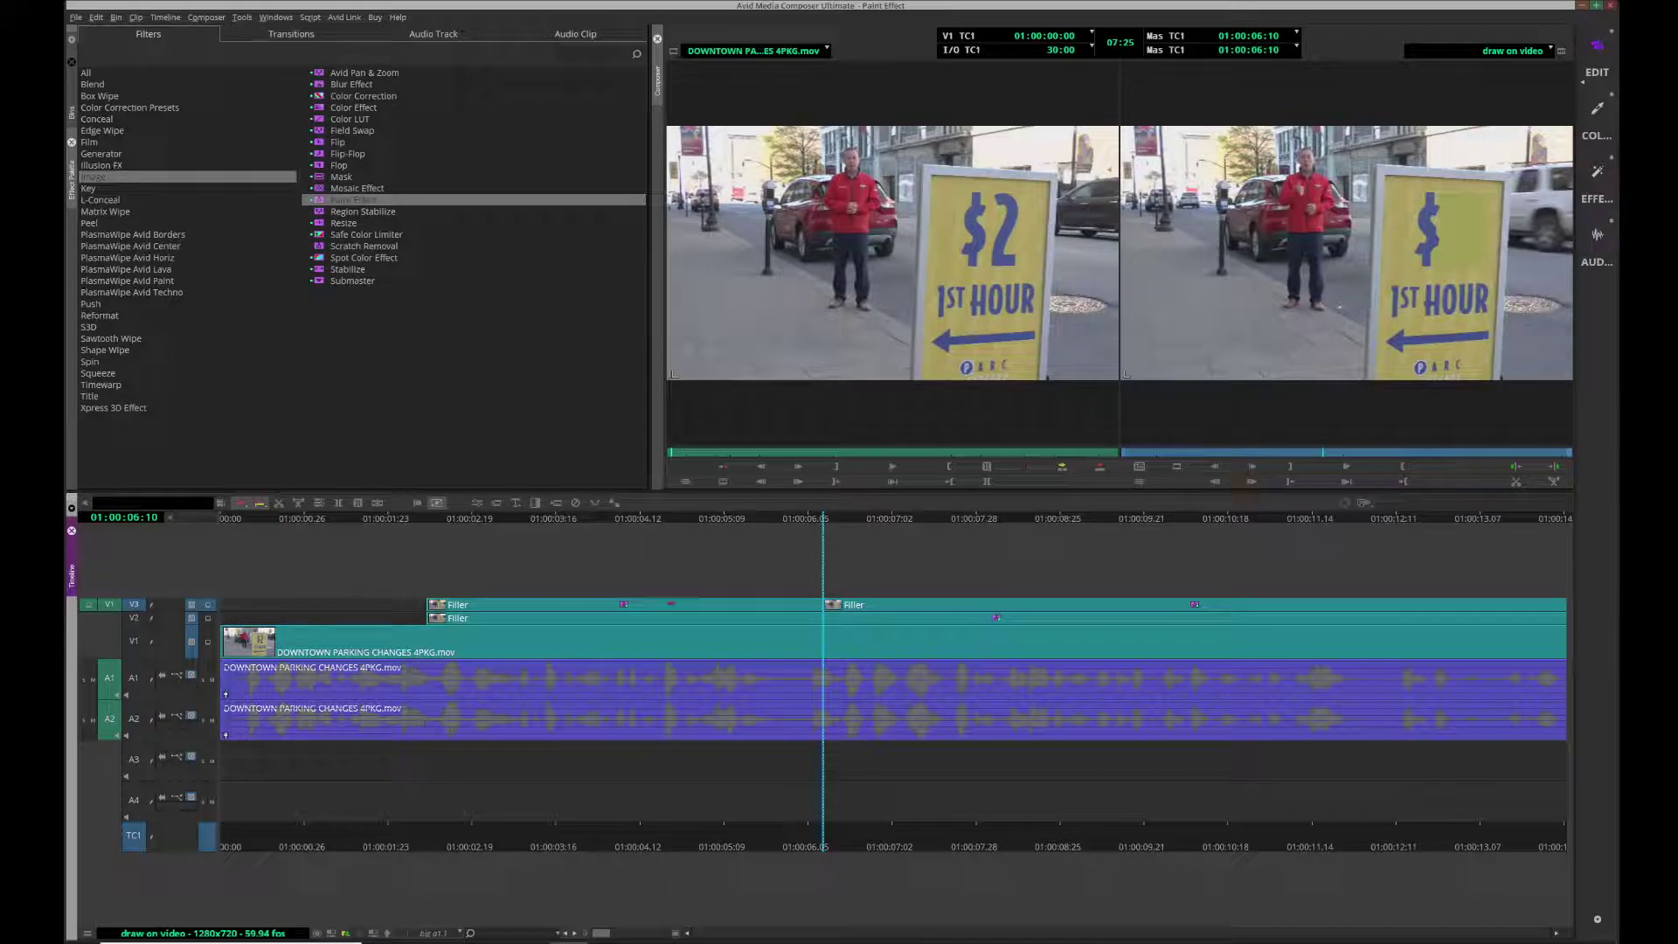
- Delete the V3 effect part before 01:00:06:05 and open the remaining effect's settings
click(673, 606)
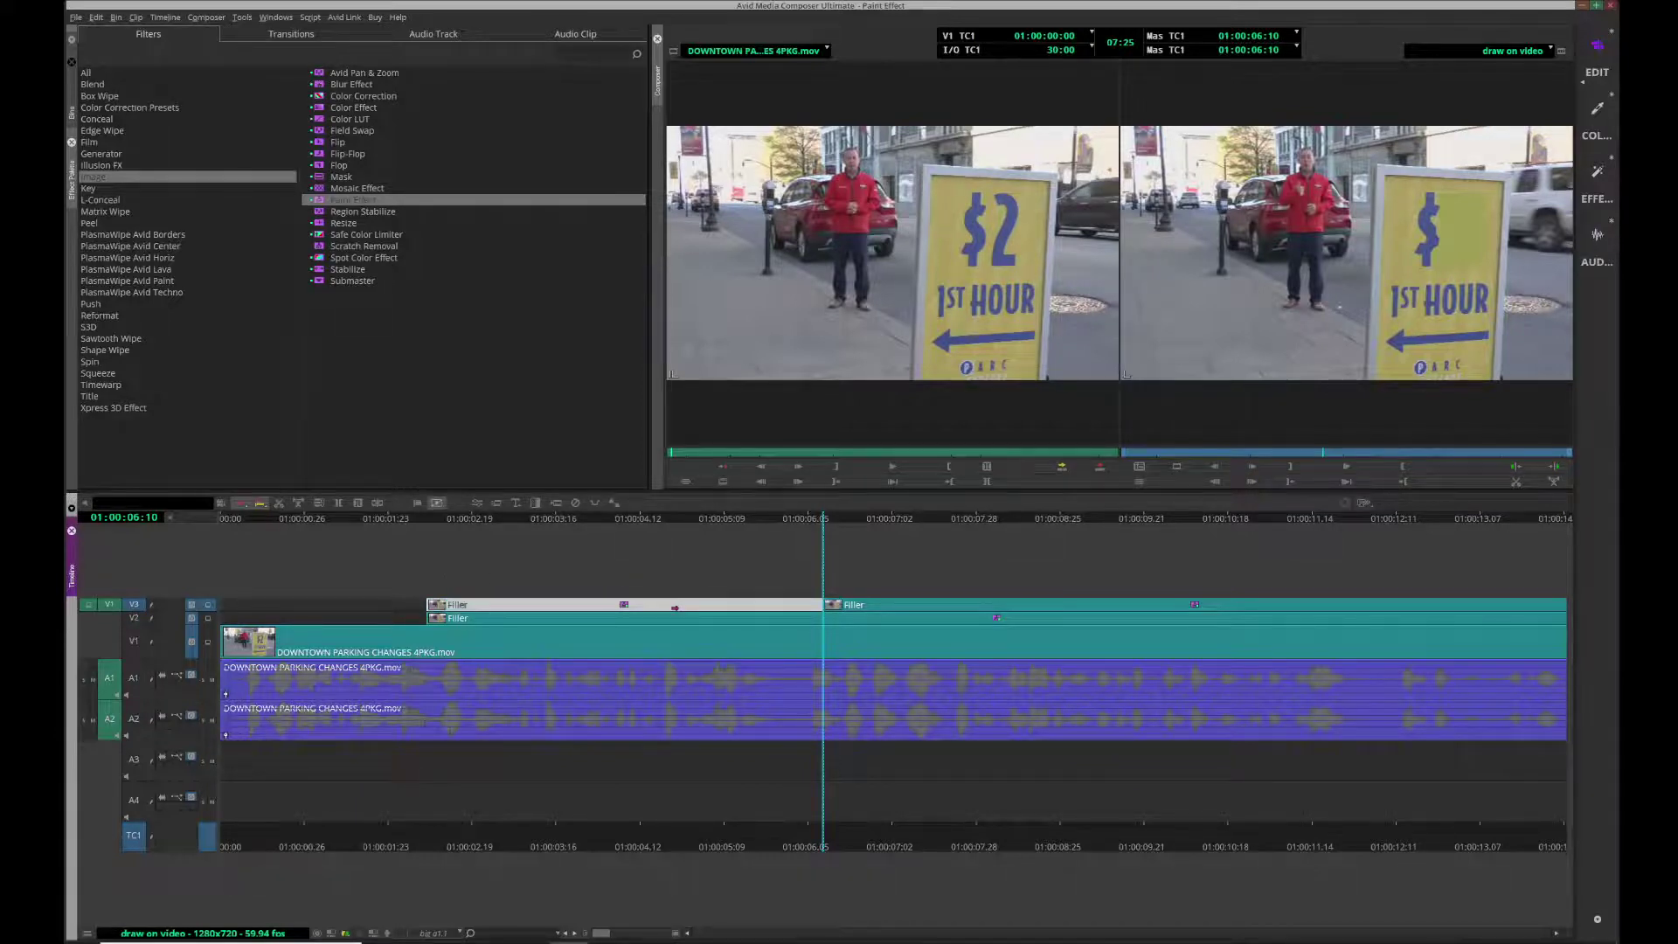
key(Delete)
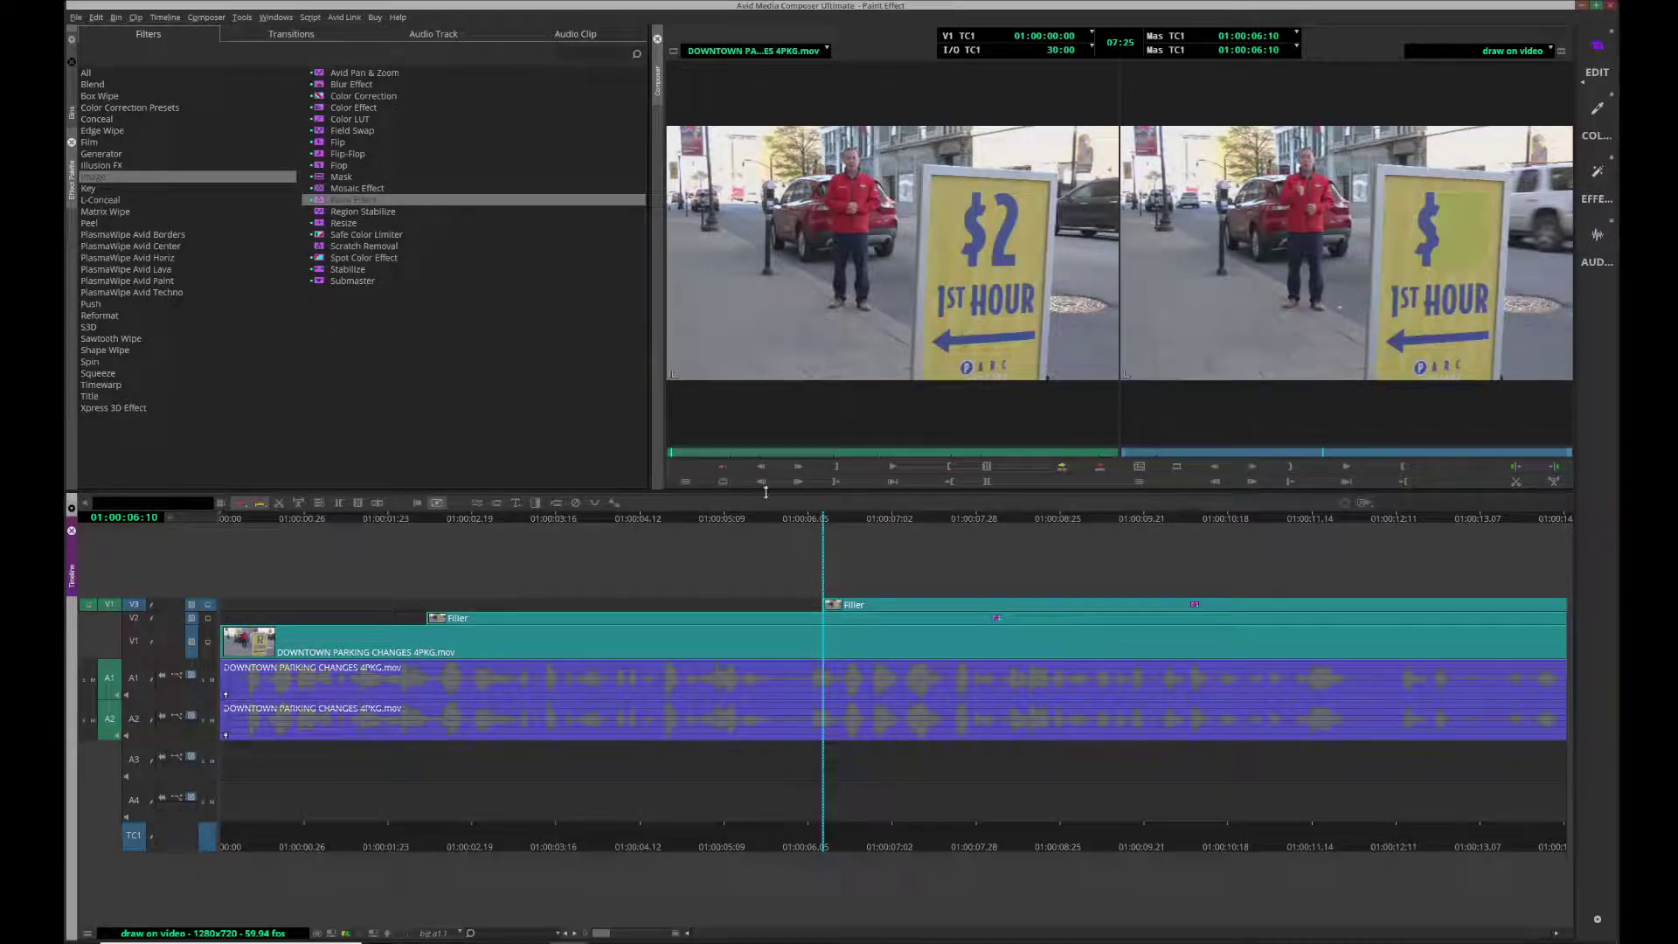
click(829, 522)
click(437, 502)
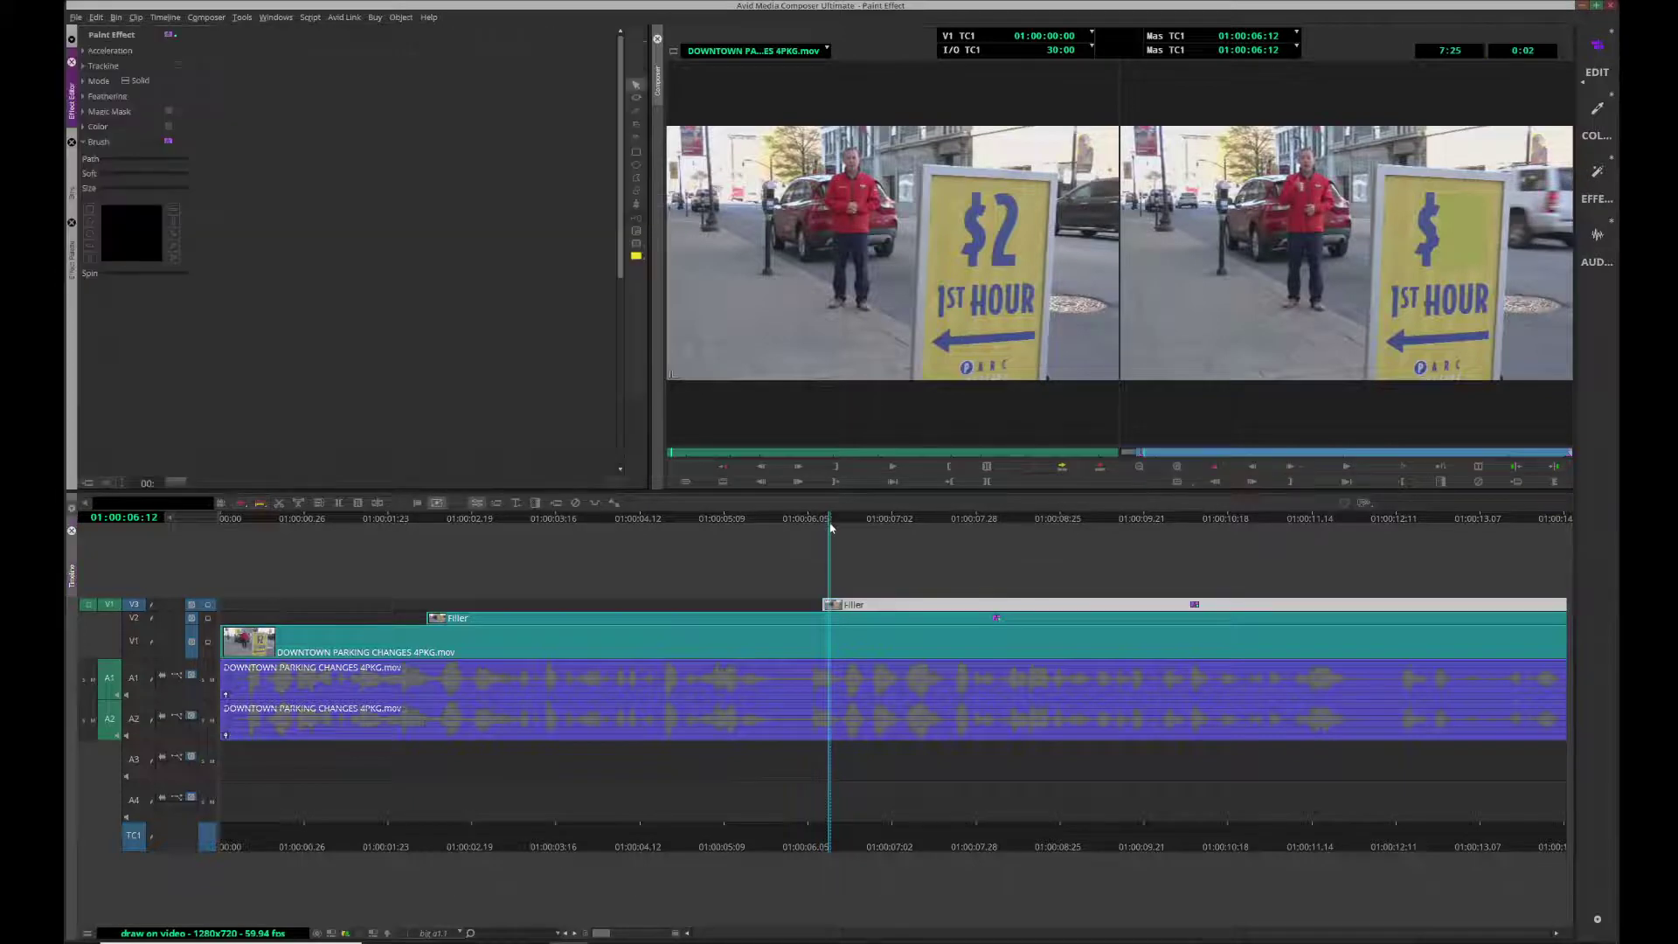
- Choose the Brush tool at the new effect's first frame and set brush Size to 5
click(637, 204)
drag(1161, 461, 1235, 461)
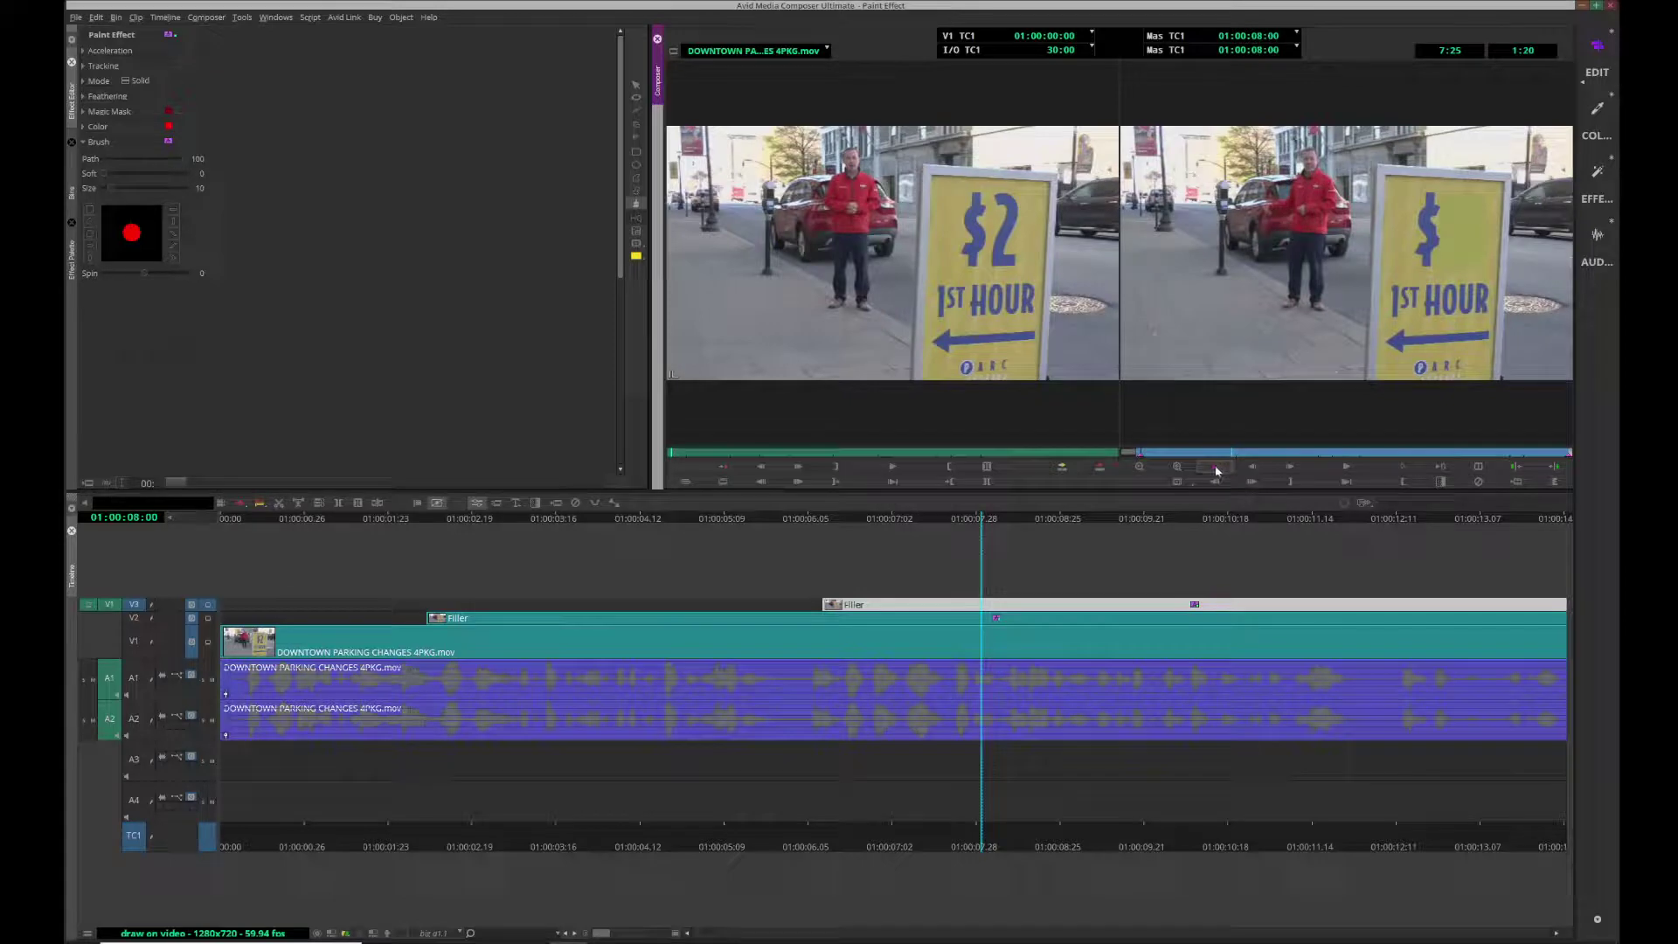
click(1136, 455)
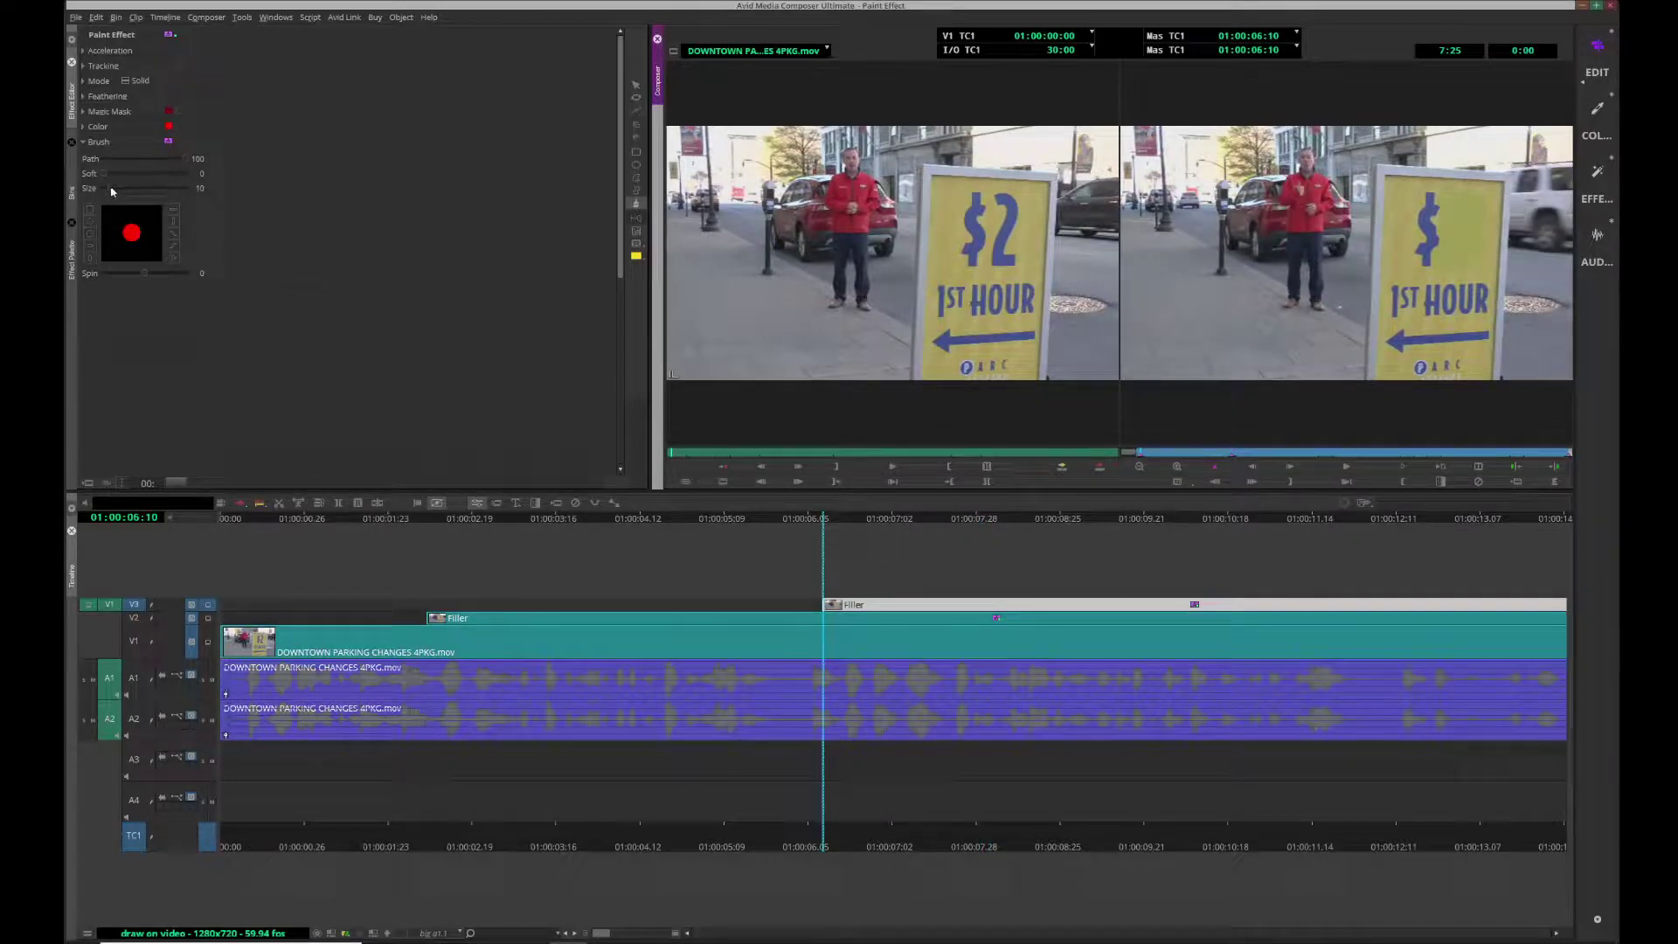
drag(111, 190, 109, 191)
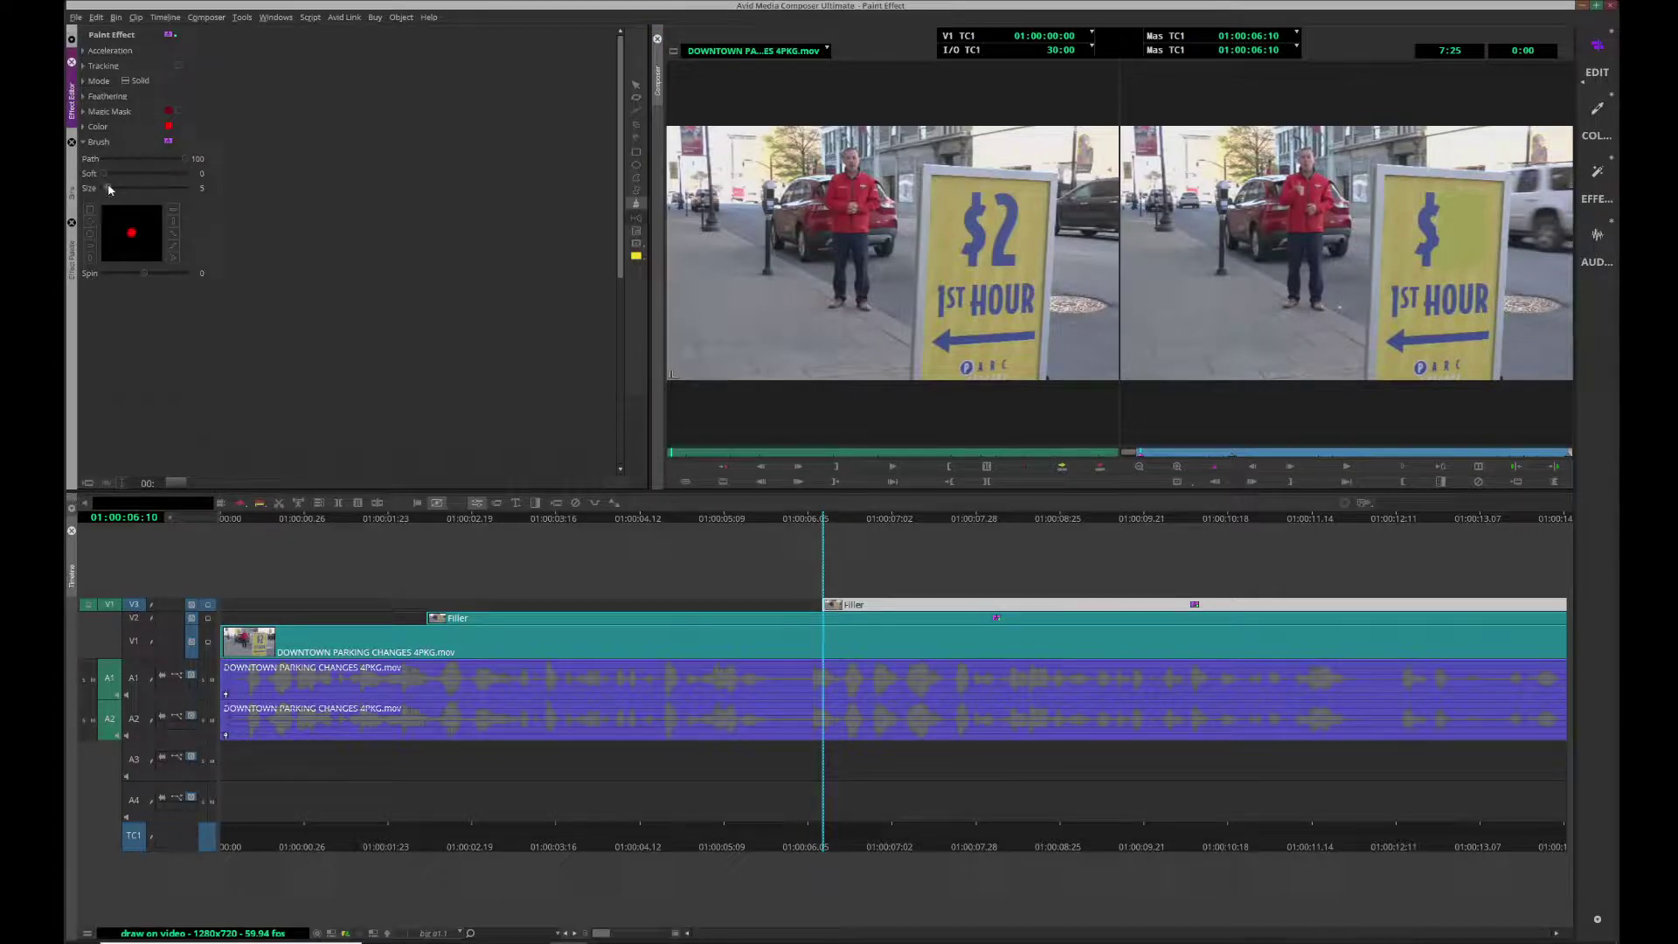
- Change the brush colour from red to dark teal
click(169, 127)
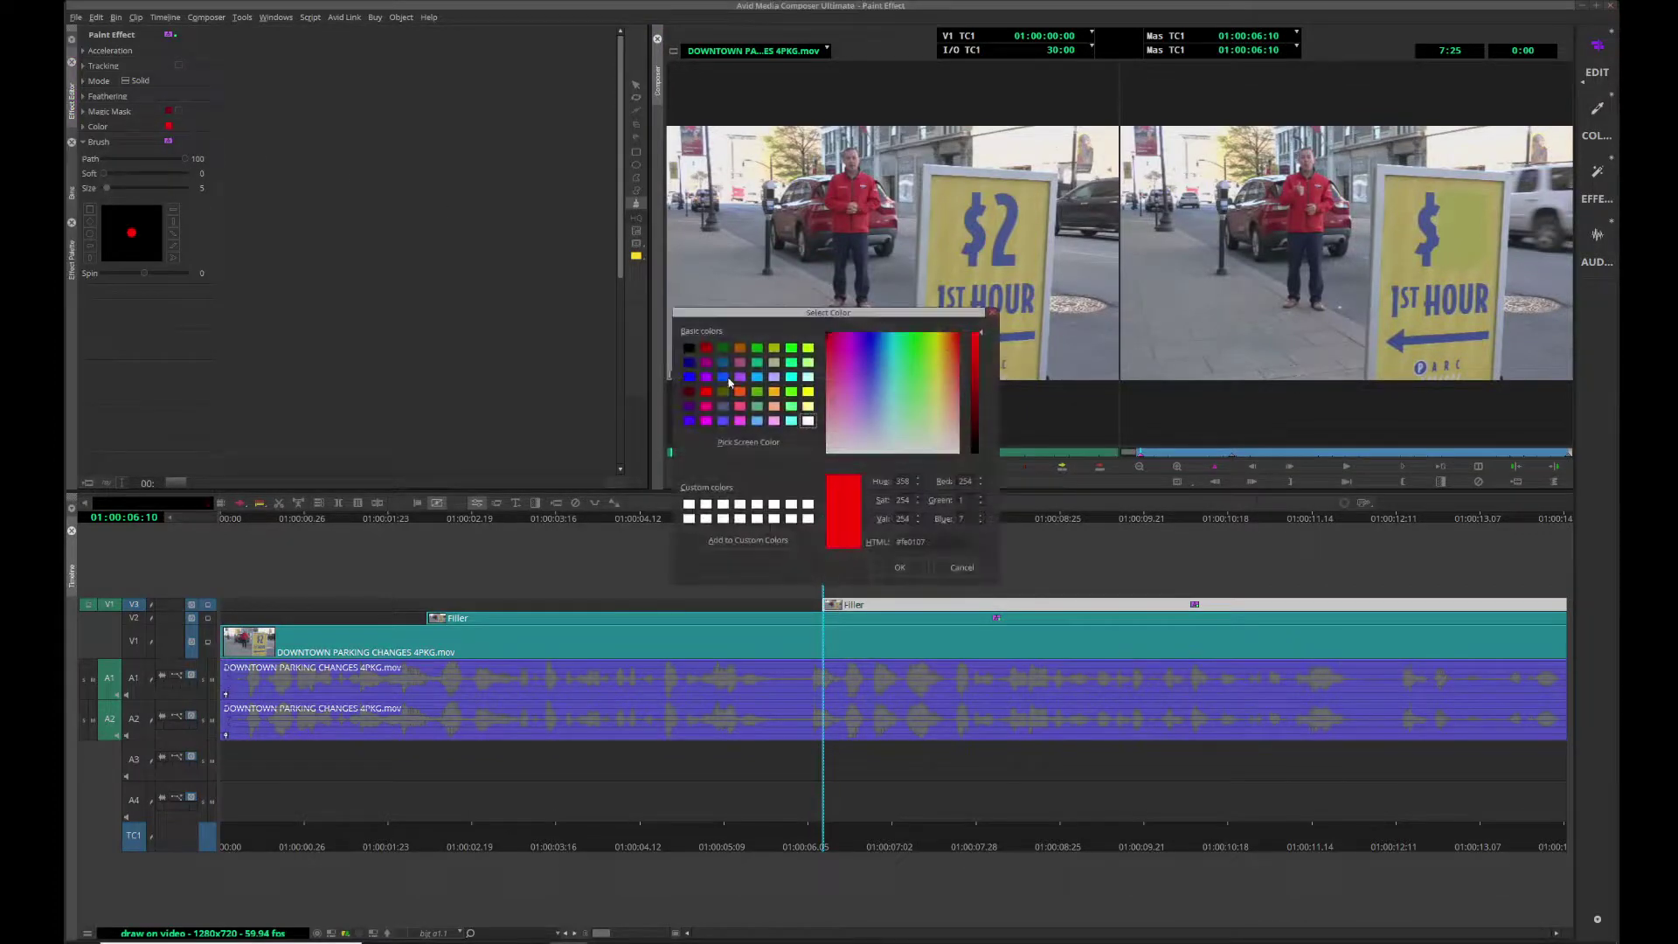
click(724, 363)
click(901, 575)
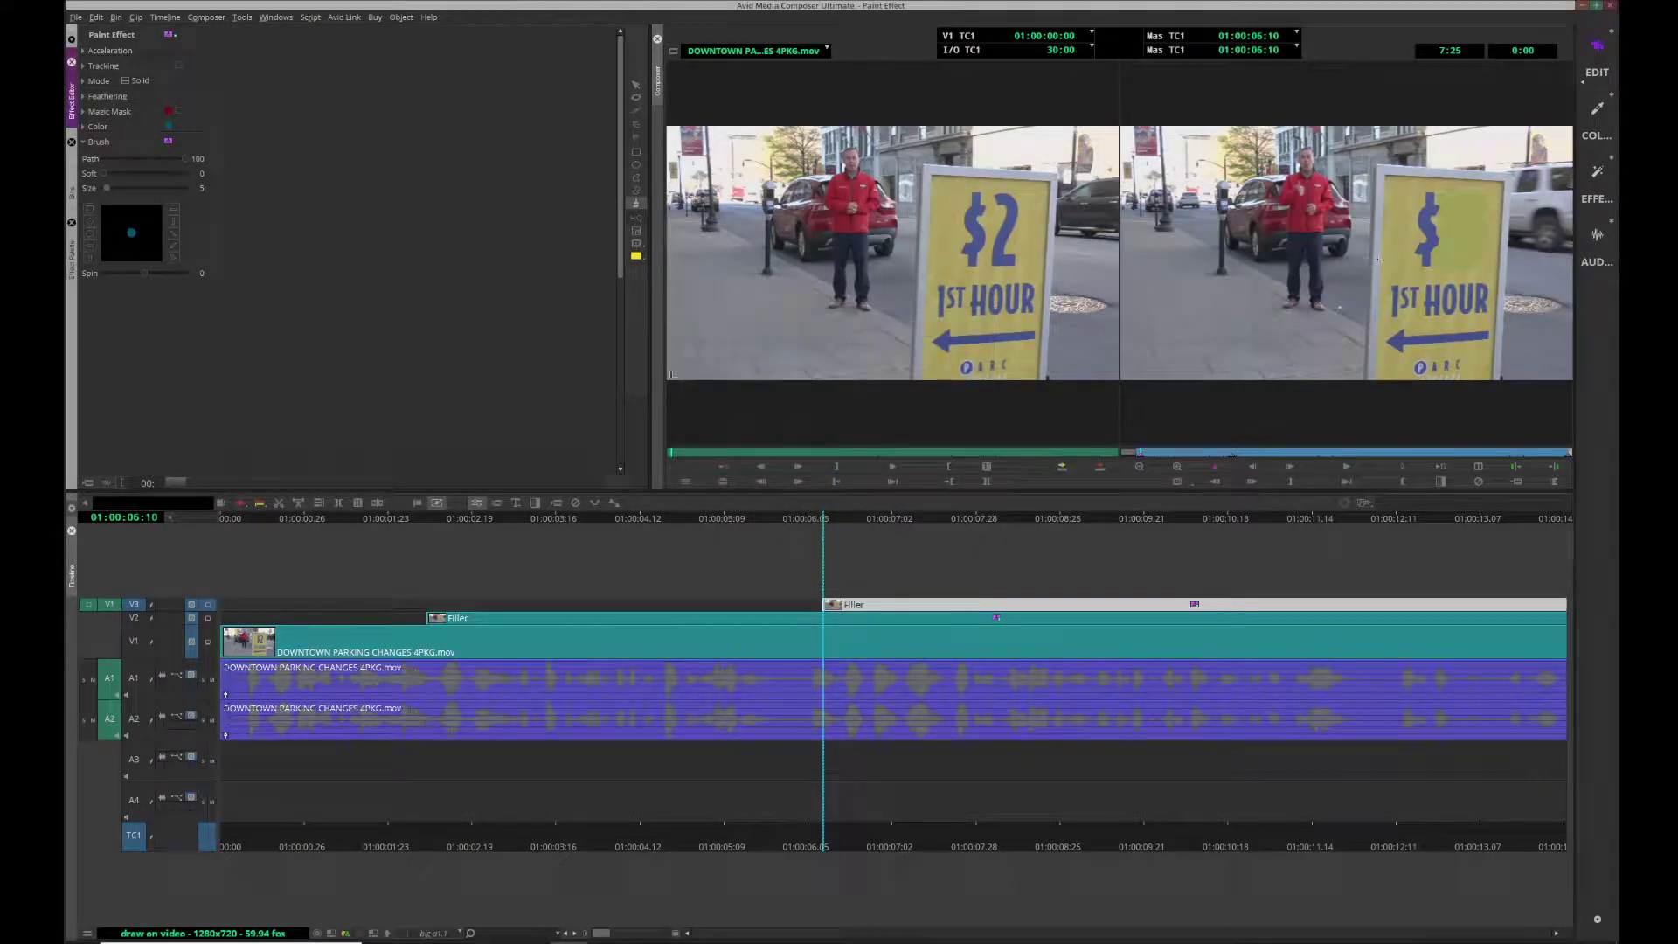
- Paint a teal '3' beside the dollar sign so the sign reads '$3'
mouse_move(1451, 207)
mouse_down()
mouse_move(1476, 223)
mouse_move(1453, 234)
mouse_move(1473, 238)
mouse_move(1472, 262)
mouse_move(1441, 260)
mouse_up()
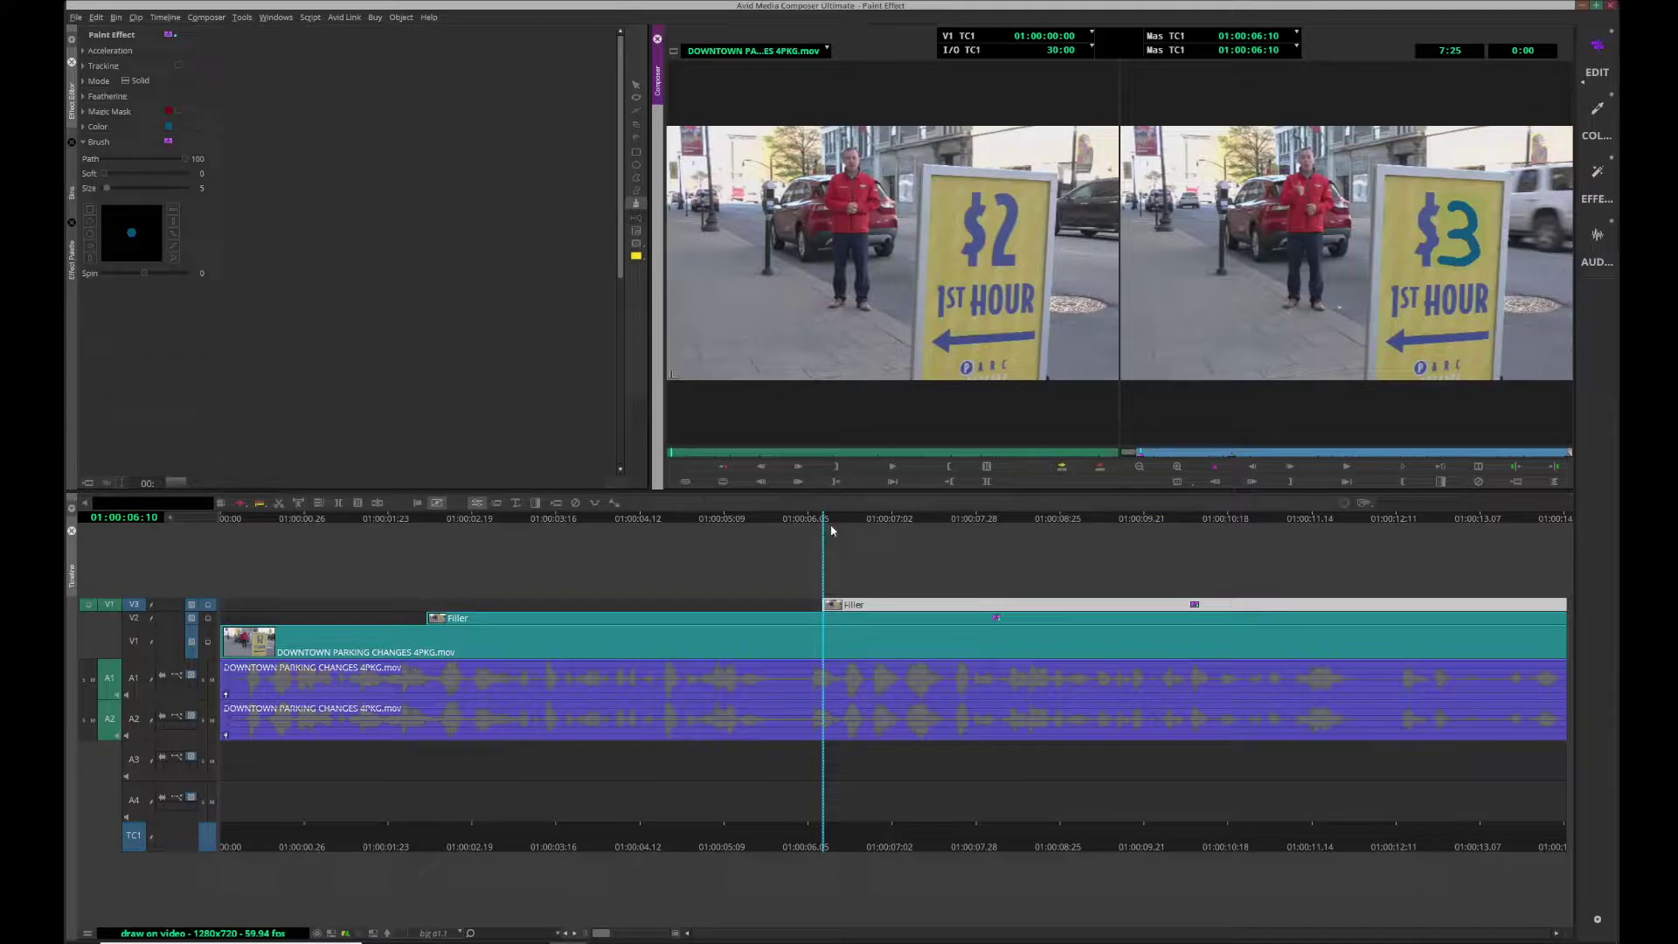
- Lower the '3' stroke's Path value so it draws on, then return to before it appears
click(635, 85)
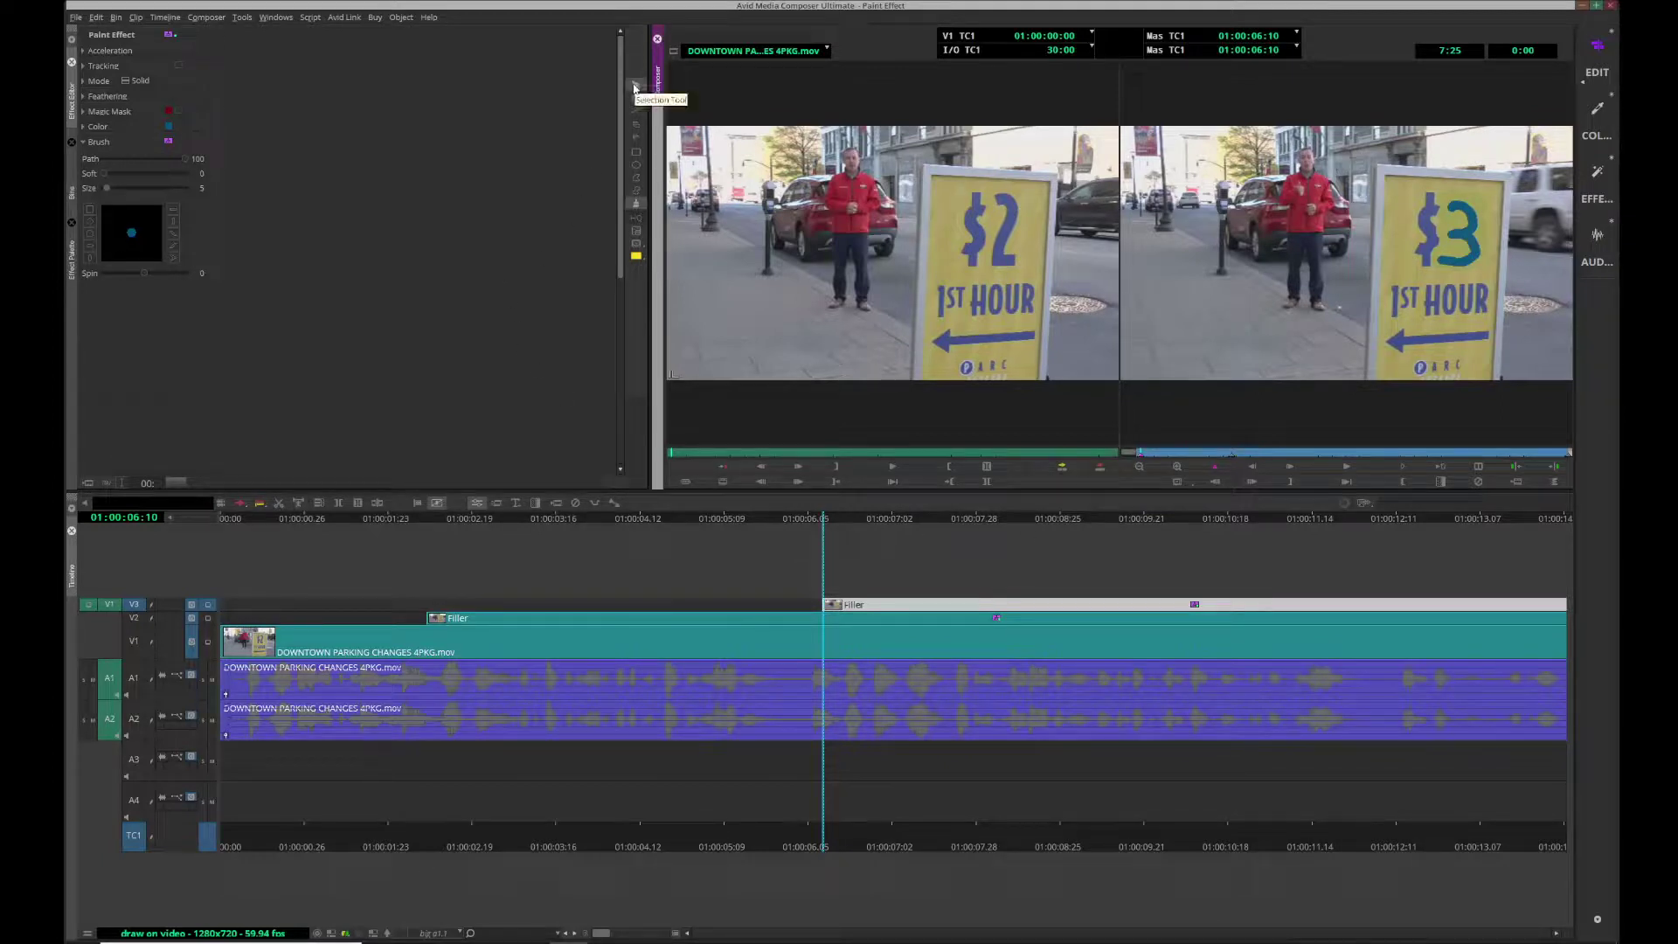
click(1455, 230)
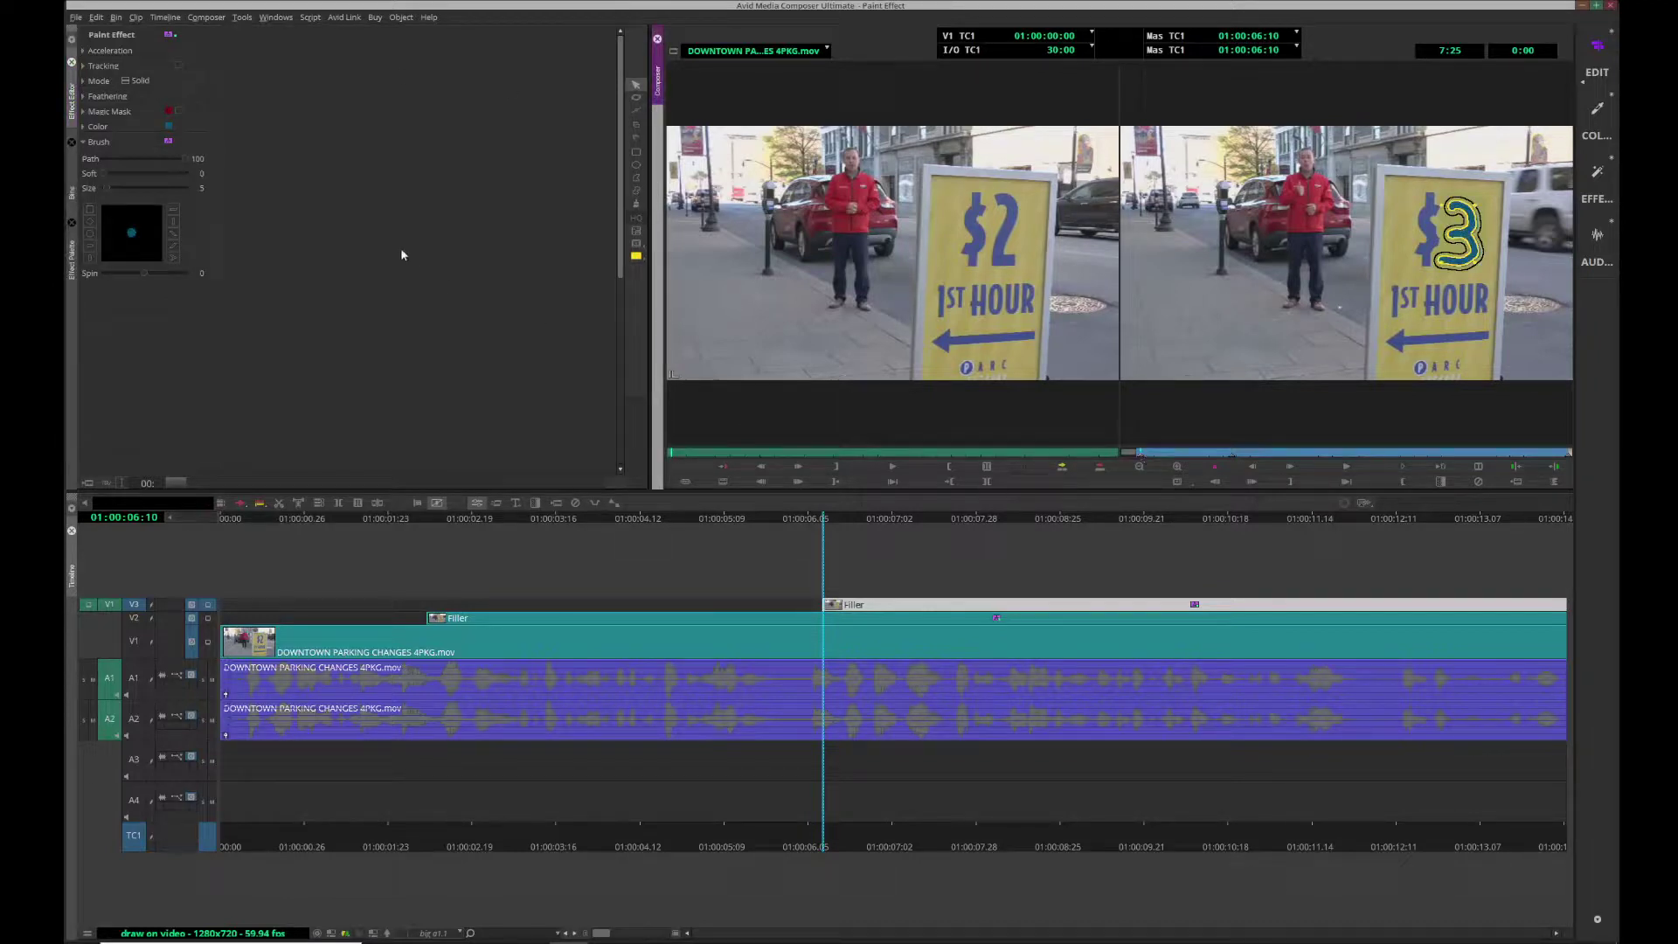
drag(186, 160, 114, 159)
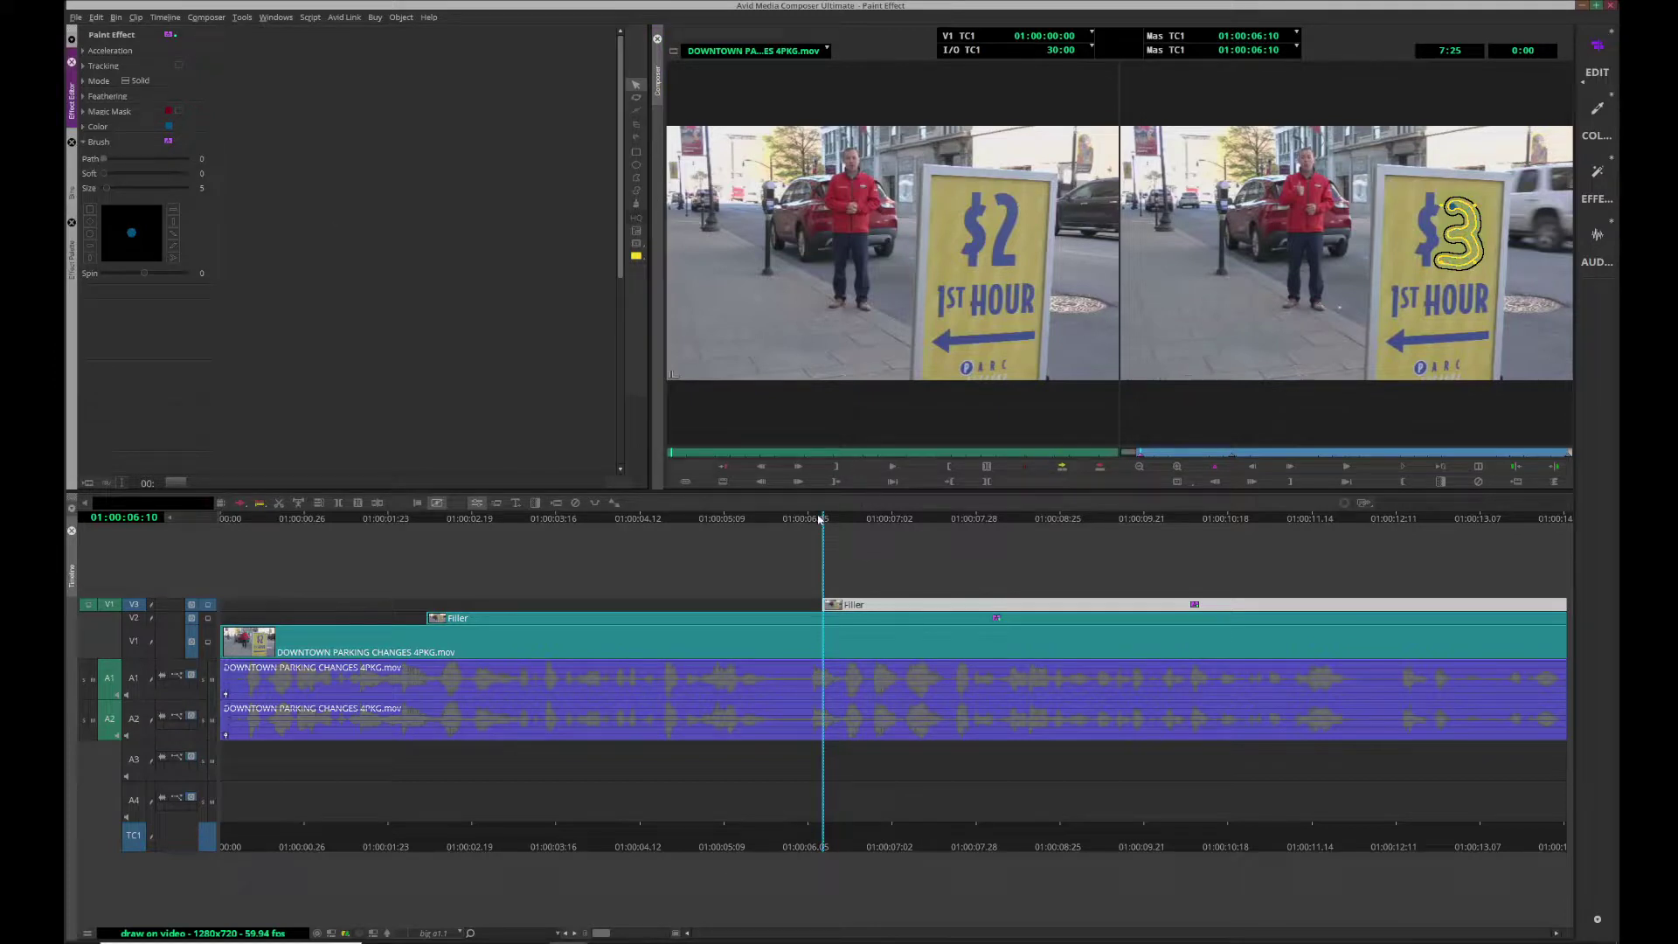
drag(813, 524, 382, 507)
key(space)
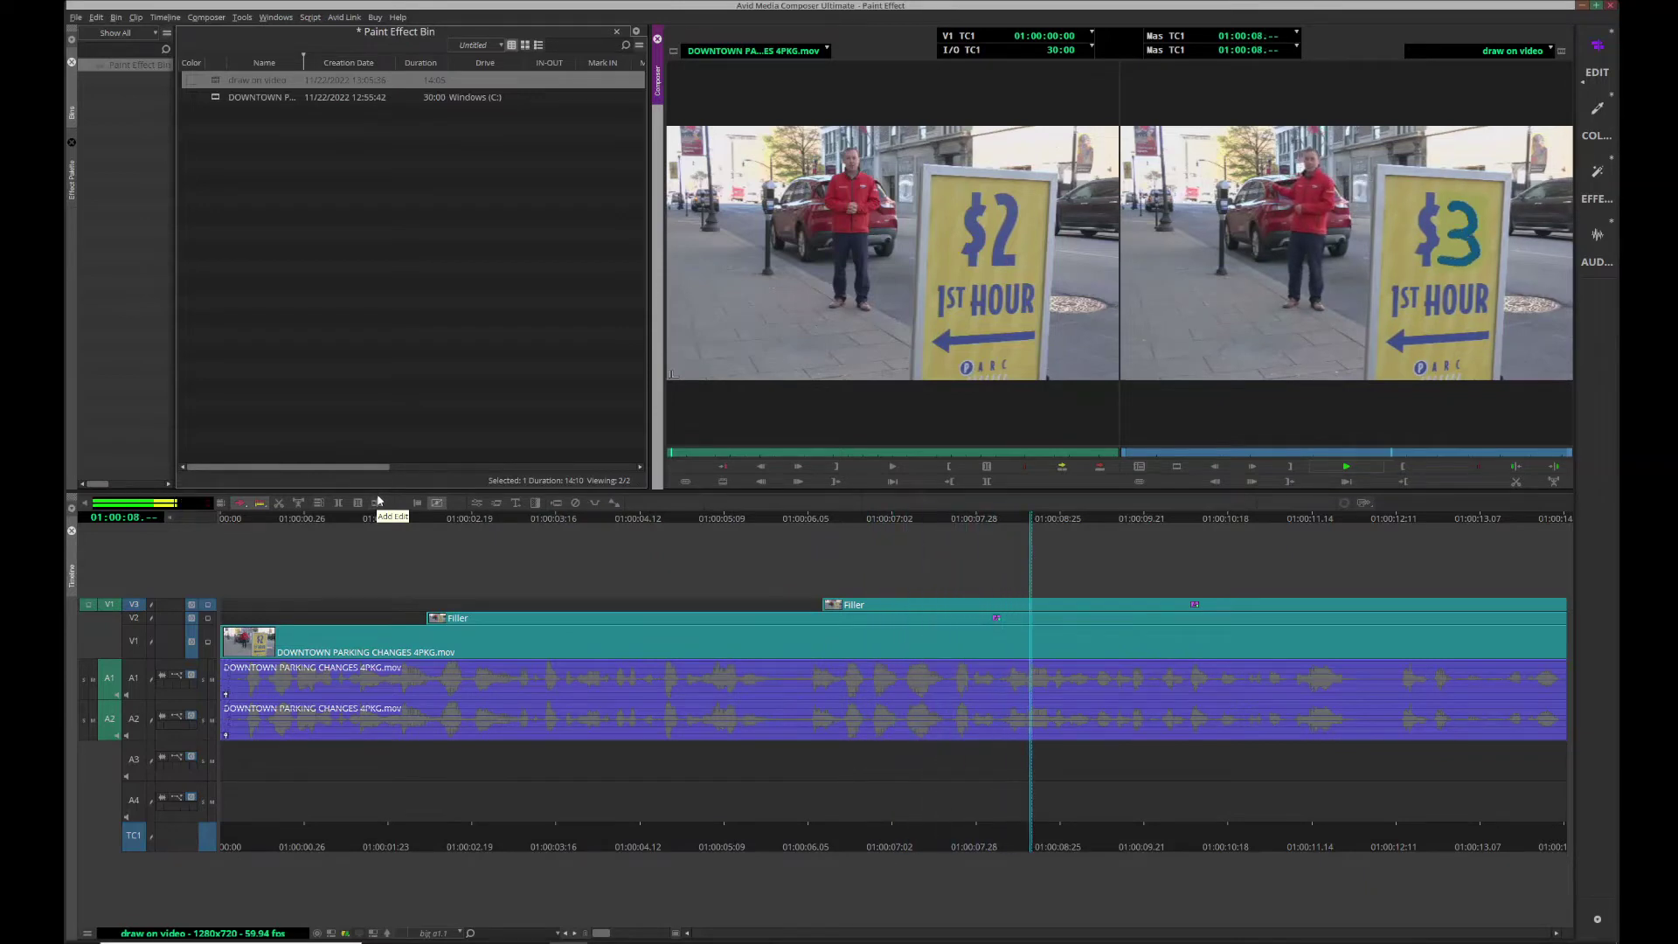
key(space)
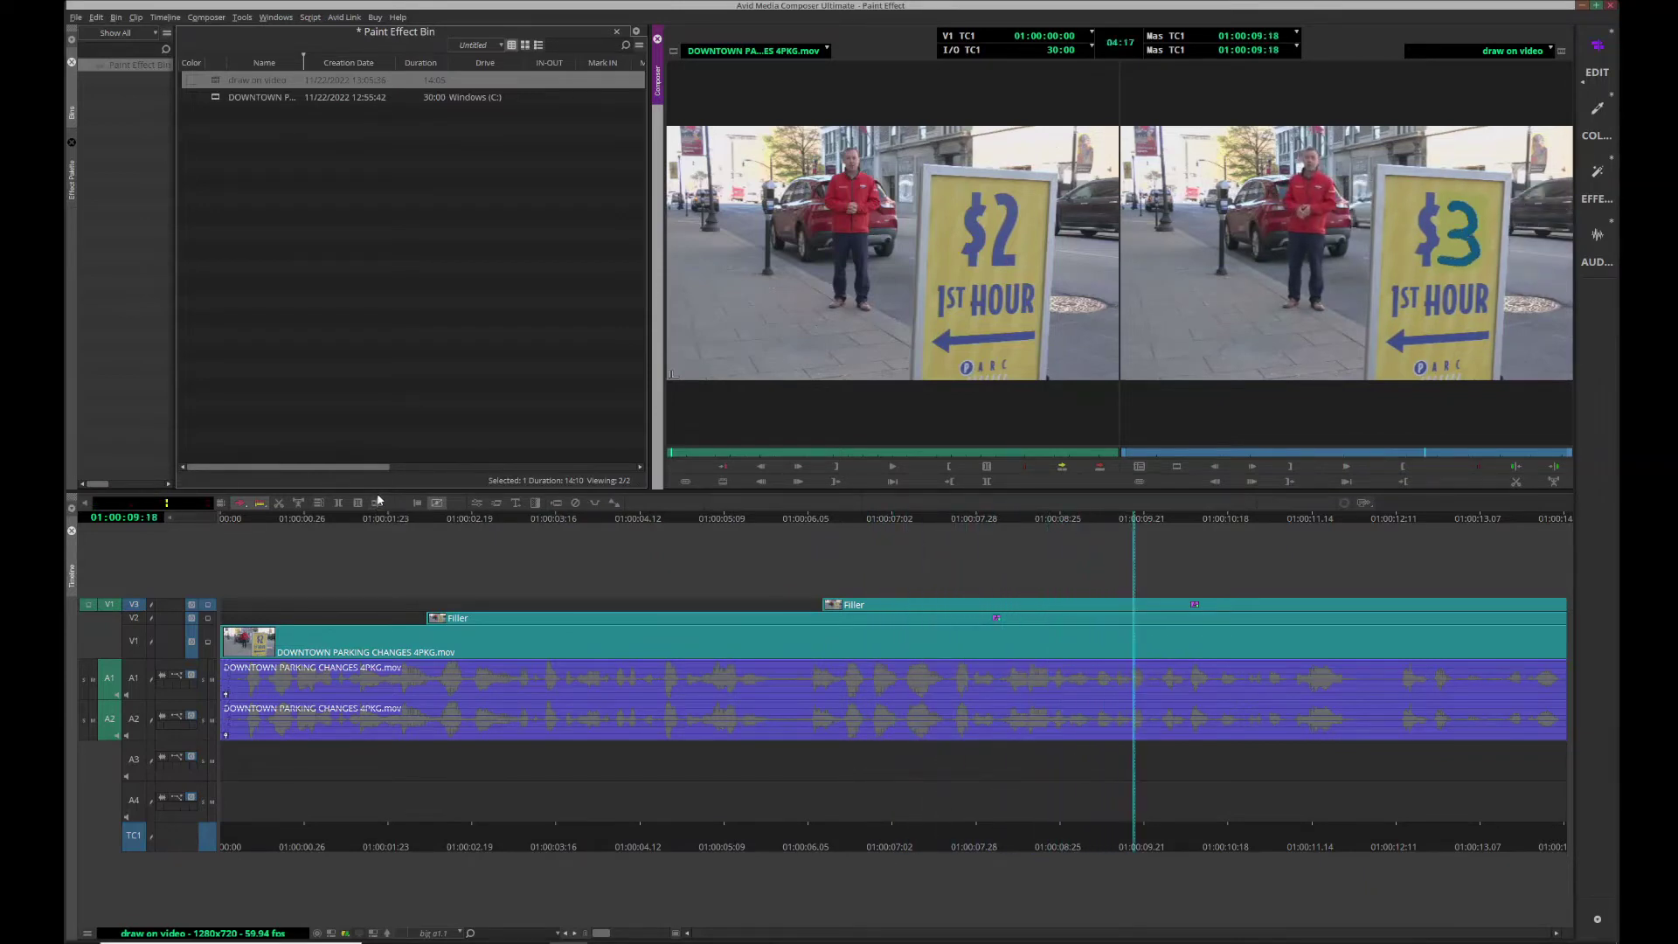